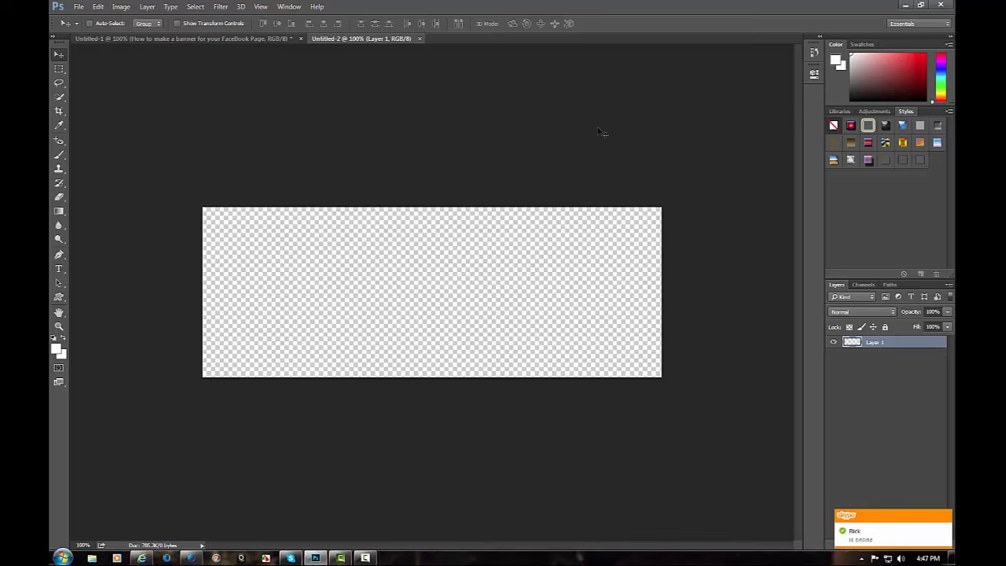
# Fill the transparent banner with a red, yellow, orange and green striped gradient, drawn diagonally from its upper-left corner past the lower-right corner.
pyautogui.click(59, 212)
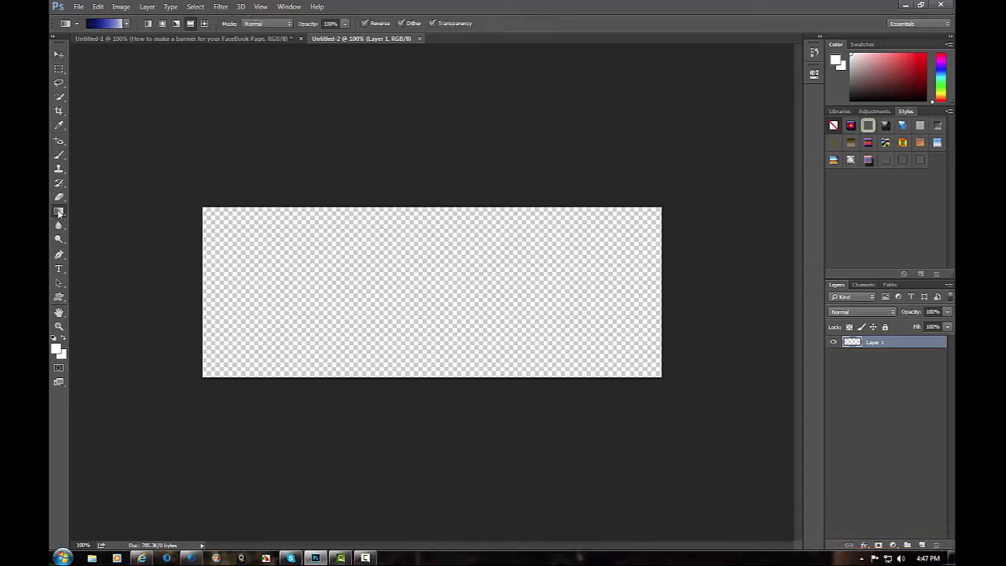
pyautogui.click(124, 25)
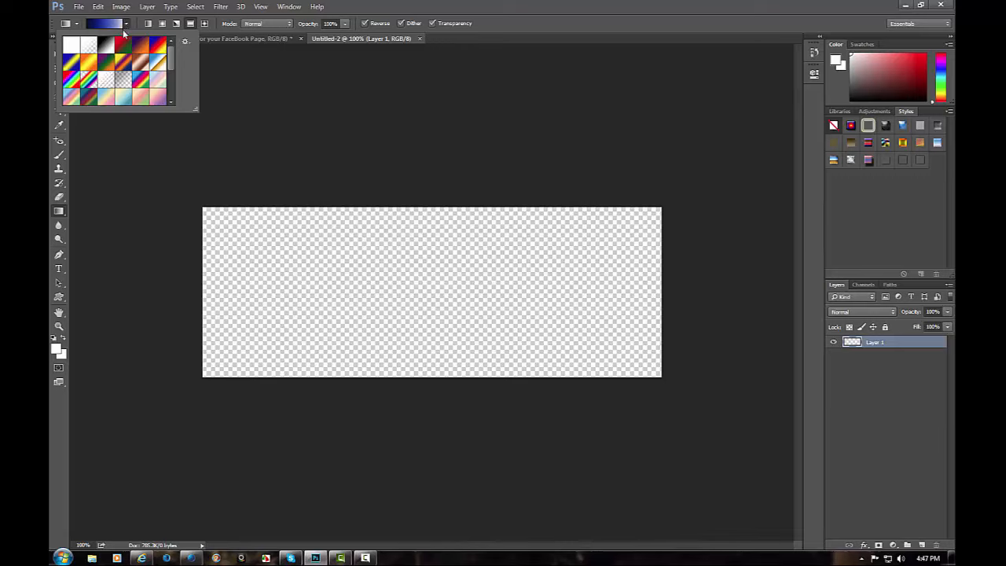
pyautogui.moveTo(171, 55); pyautogui.dragTo(172, 88)
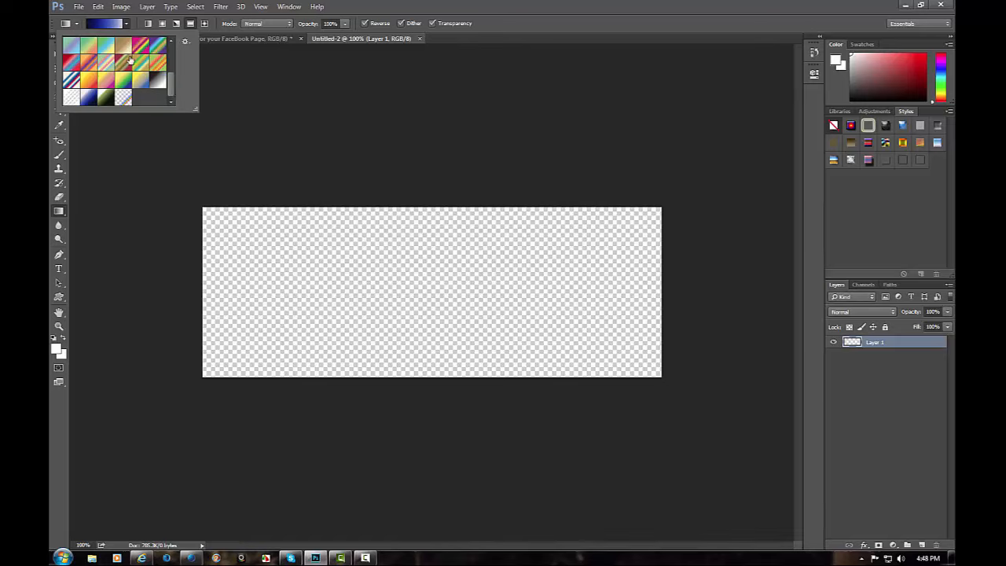
pyautogui.click(158, 62)
pyautogui.click(203, 208)
pyautogui.moveTo(202, 207); pyautogui.dragTo(698, 391)
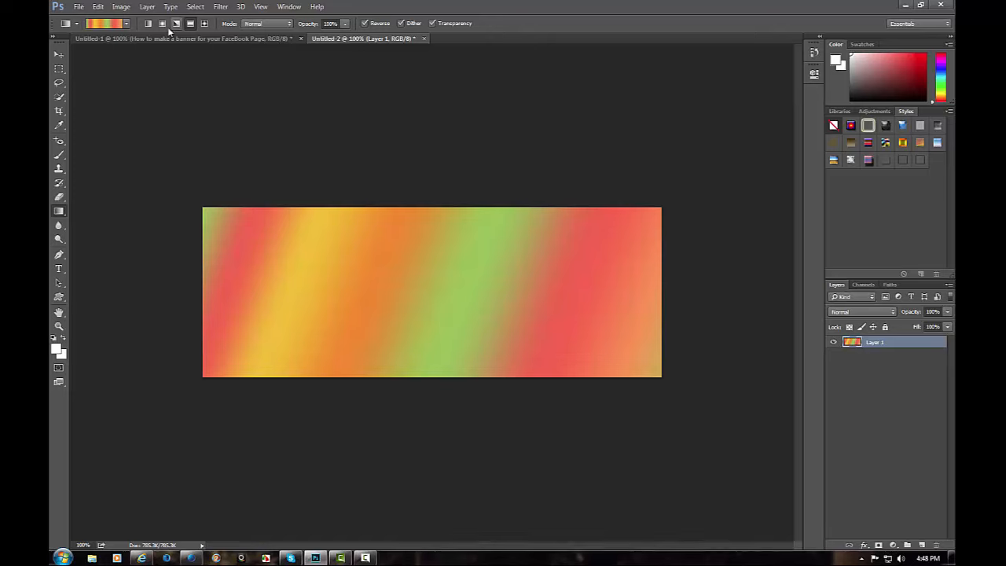
# Add a white Inner Glow to the gradient layer with Normal blend mode, 100% opacity, 13% noise and a larger size.
pyautogui.click(147, 7)
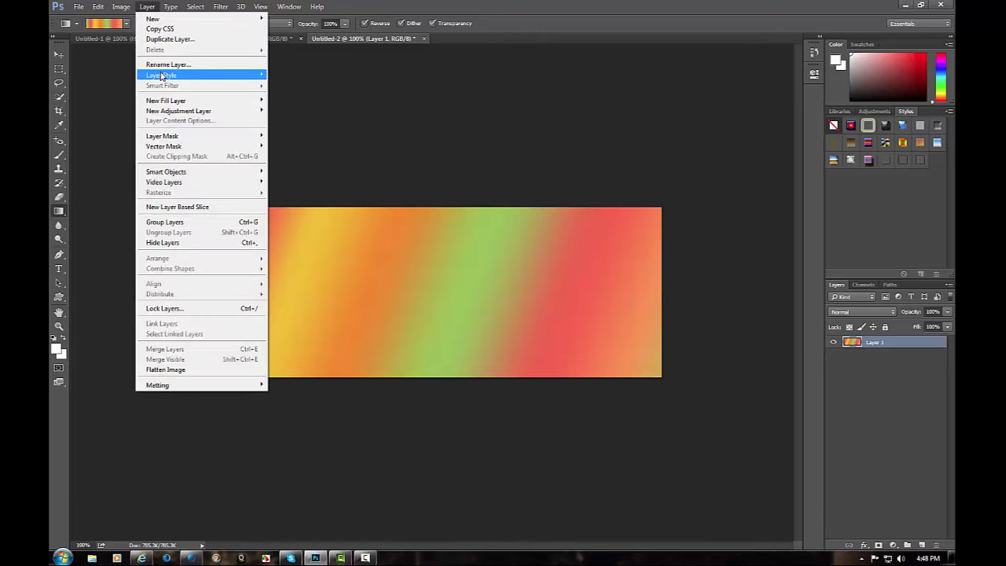
pyautogui.moveTo(221, 77)
pyautogui.click(303, 121)
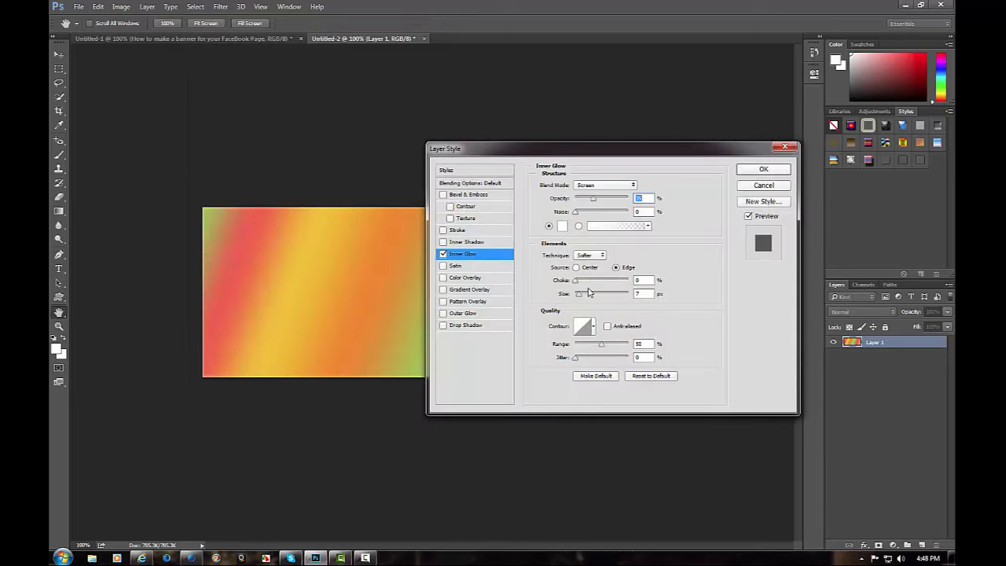
pyautogui.click(602, 187)
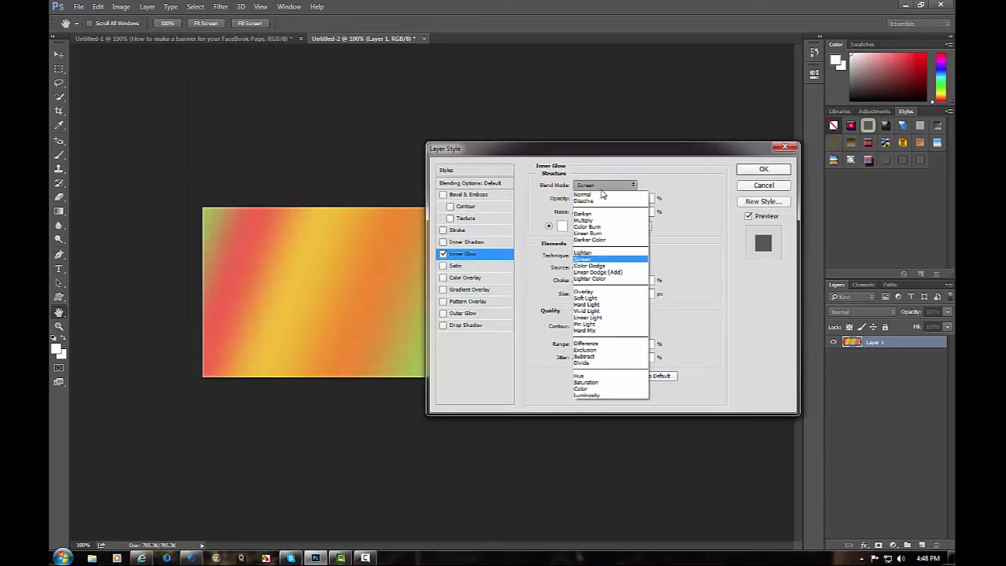
pyautogui.click(593, 197)
pyautogui.moveTo(593, 198); pyautogui.dragTo(629, 197)
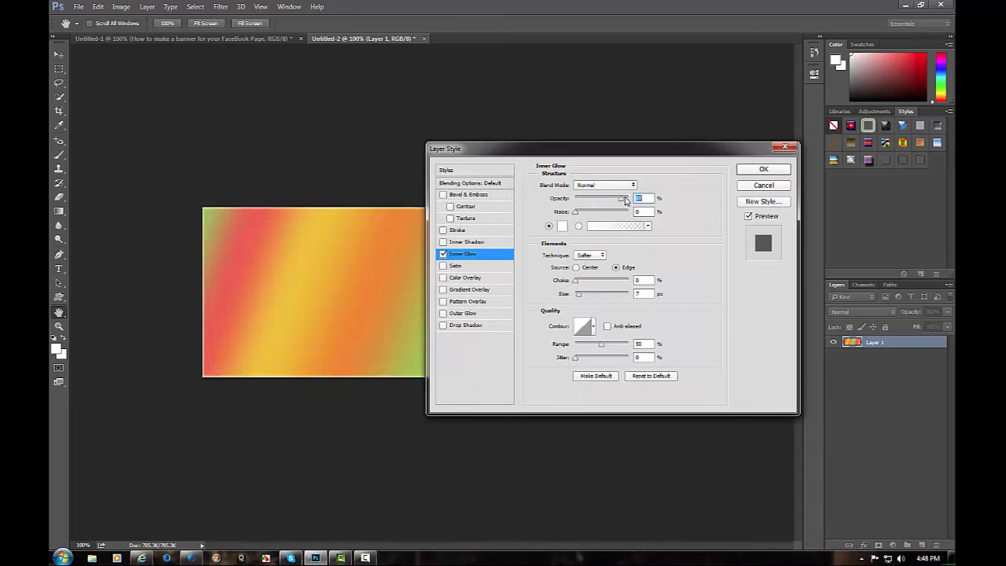
pyautogui.moveTo(574, 213); pyautogui.dragTo(582, 213)
pyautogui.moveTo(577, 294); pyautogui.dragTo(585, 295)
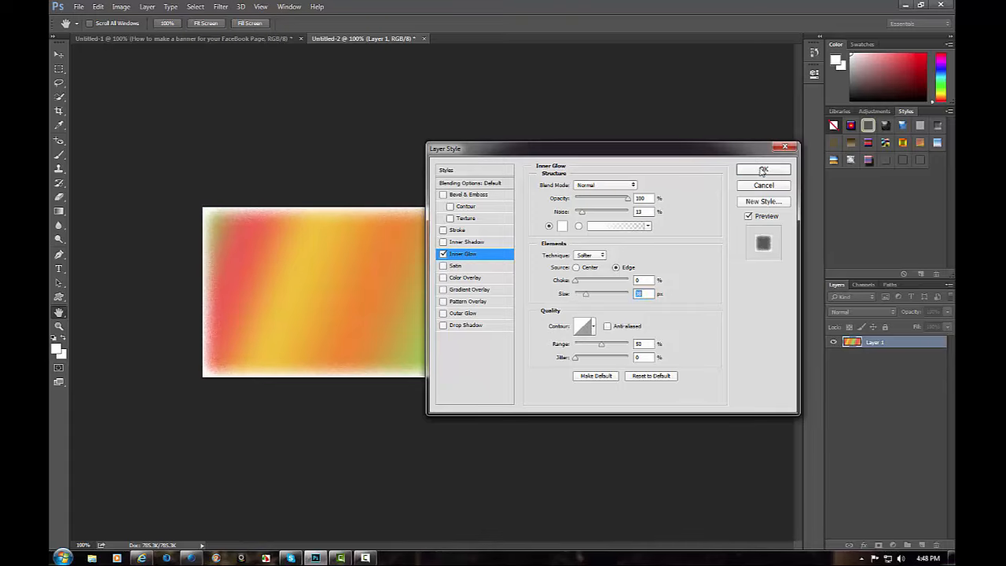
pyautogui.click(763, 170)
# Create a new layer and draw a text box across most of the banner.
pyautogui.click(148, 8)
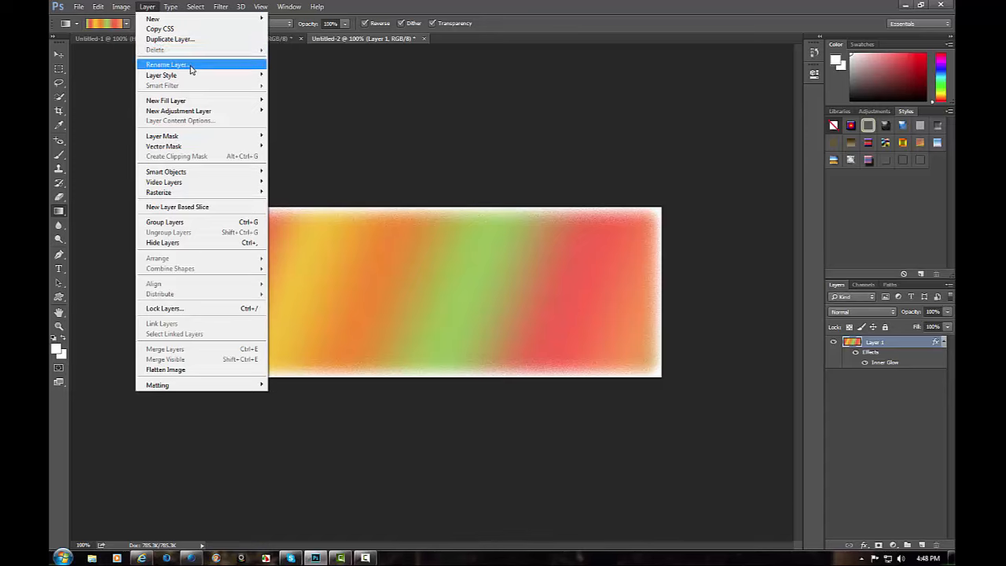
pyautogui.moveTo(185, 22)
pyautogui.click(285, 18)
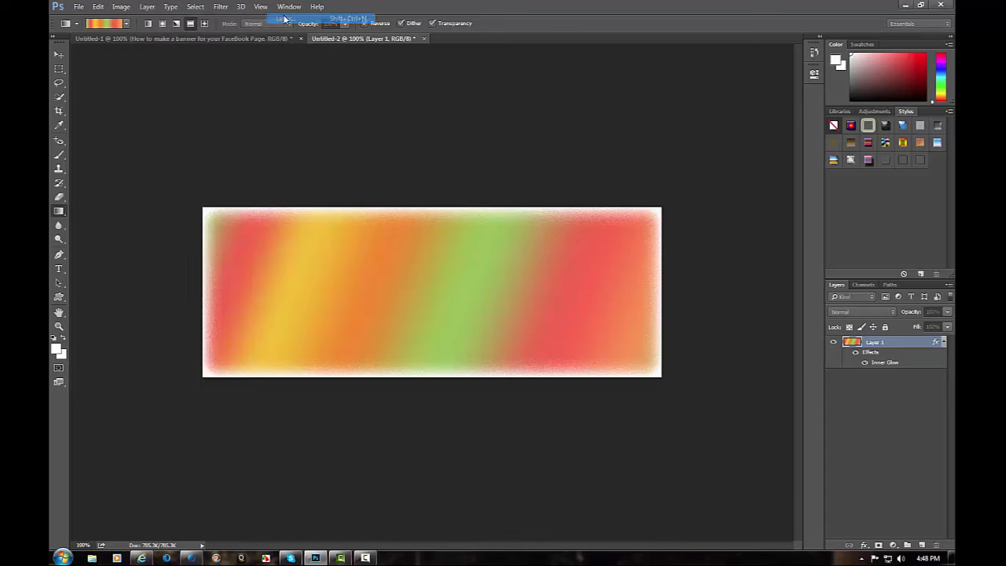
pyautogui.click(595, 172)
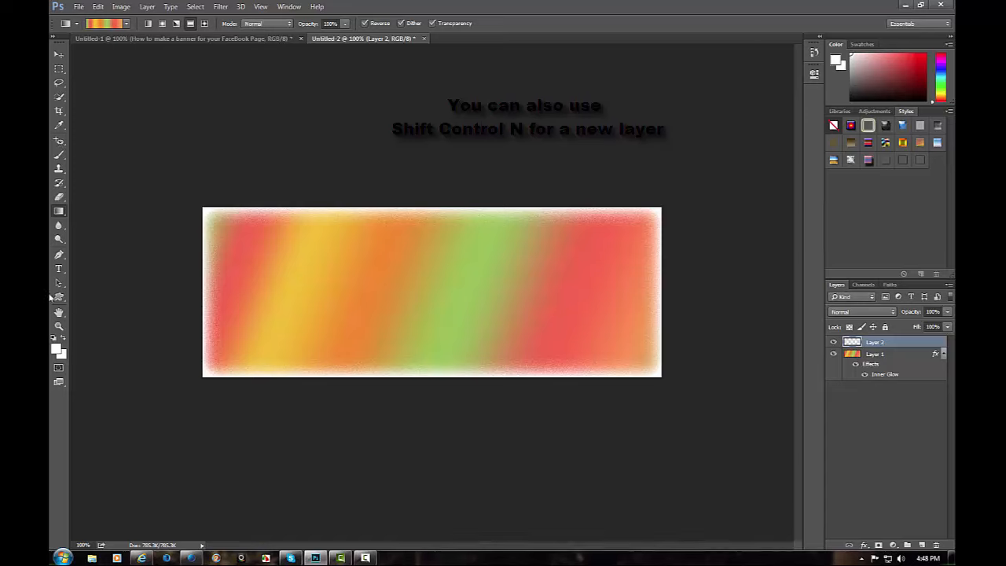
pyautogui.click(62, 270)
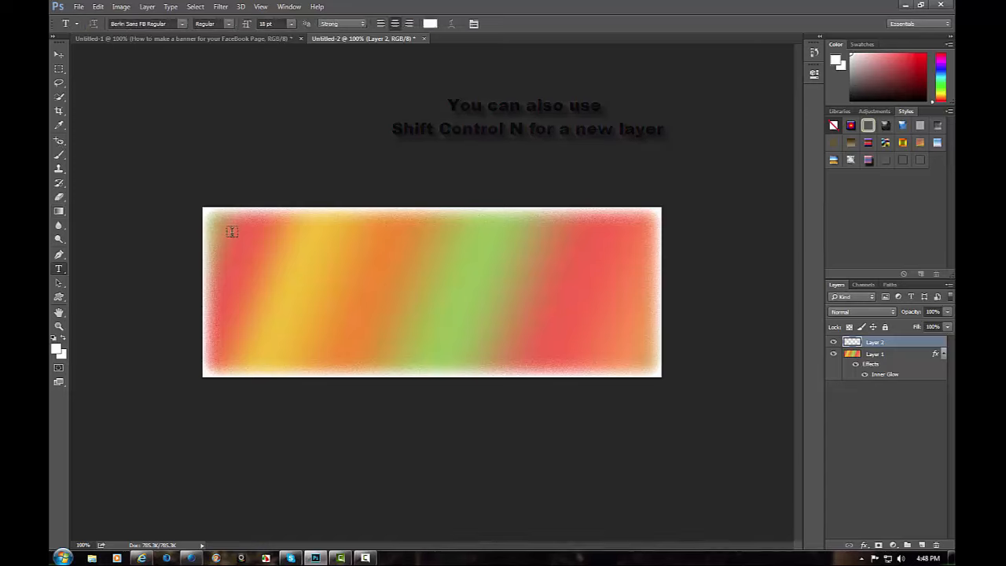
pyautogui.moveTo(233, 234); pyautogui.dragTo(641, 351)
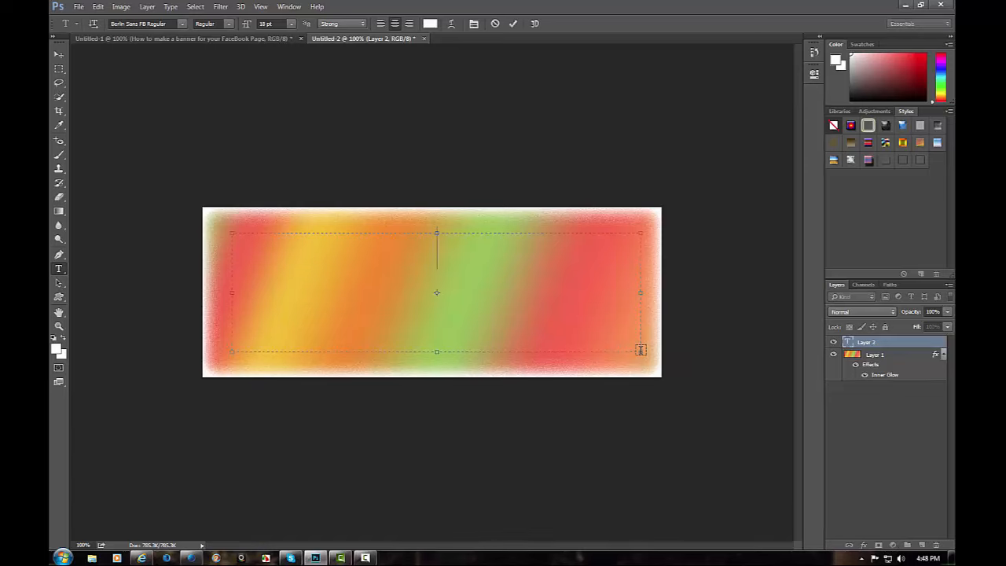
pyautogui.write('Happy ')
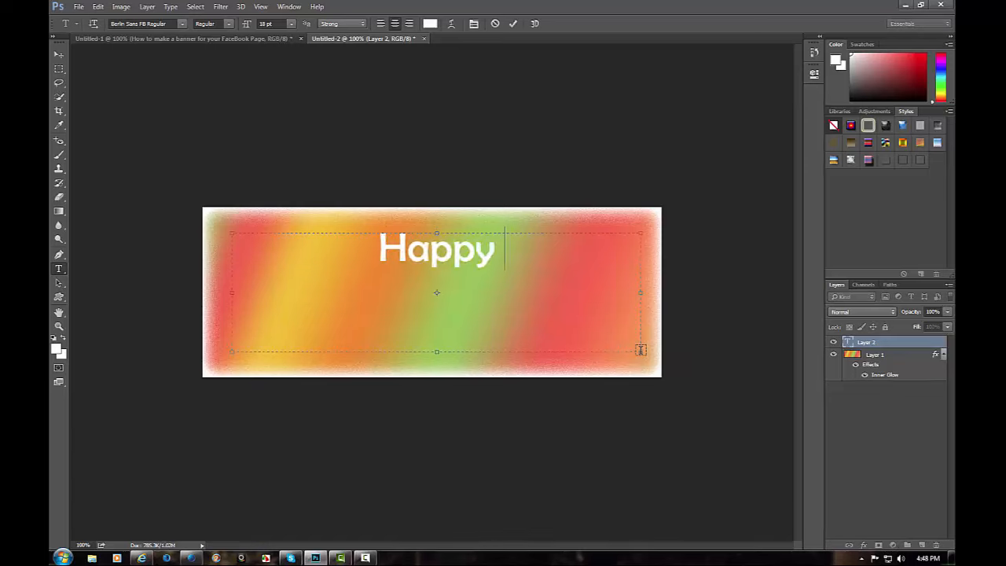
pyautogui.write('Spring')
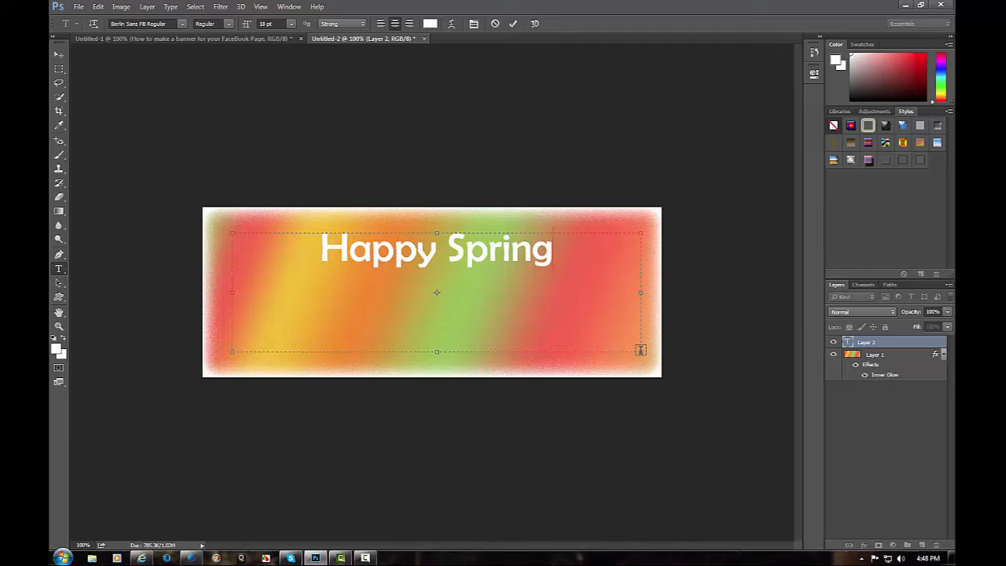
pyautogui.press('BackSpace')
pyautogui.press('BackSpace')
pyautogui.press('BackSpace')
pyautogui.press('BackSpace')
pyautogui.press('BackSpace')
pyautogui.press('BackSpace')
pyautogui.press('BackSpace')
pyautogui.press('BackSpace')
pyautogui.press('BackSpace')
pyautogui.press('BackSpace')
pyautogui.press('BackSpace')
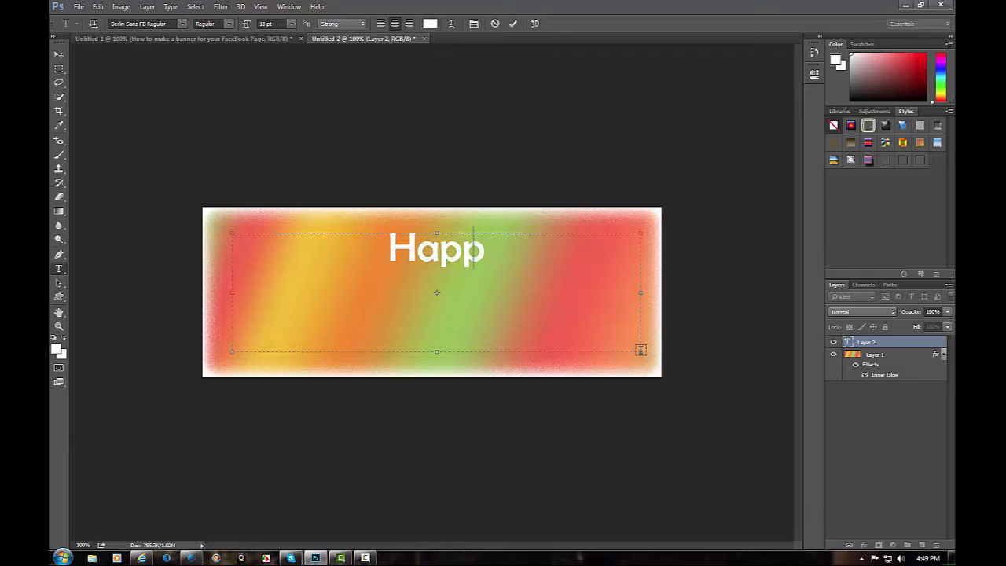
pyautogui.press('BackSpace')
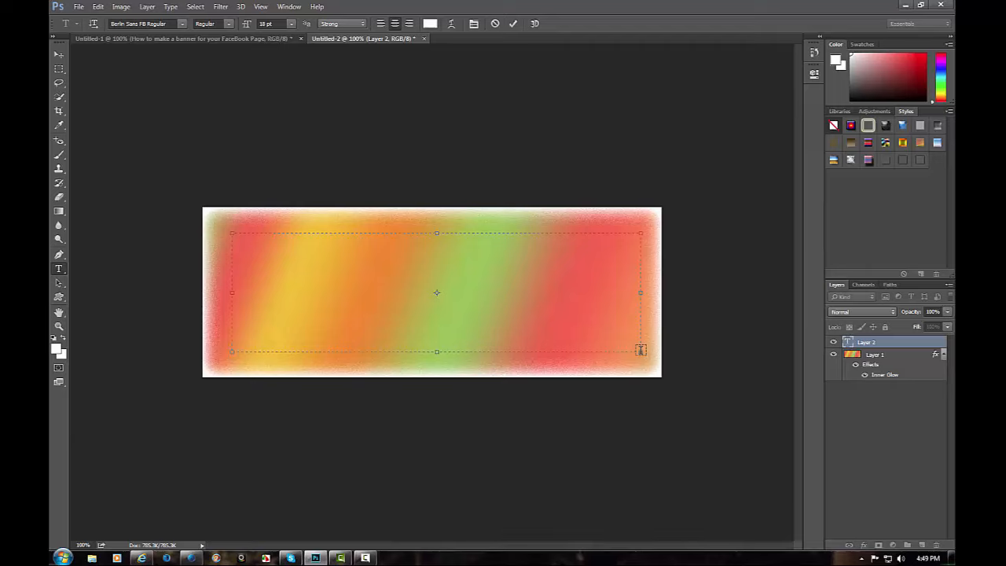
# Enter the text "Gyps" in the text box on the banner and commit it.
pyautogui.write('Gyps')
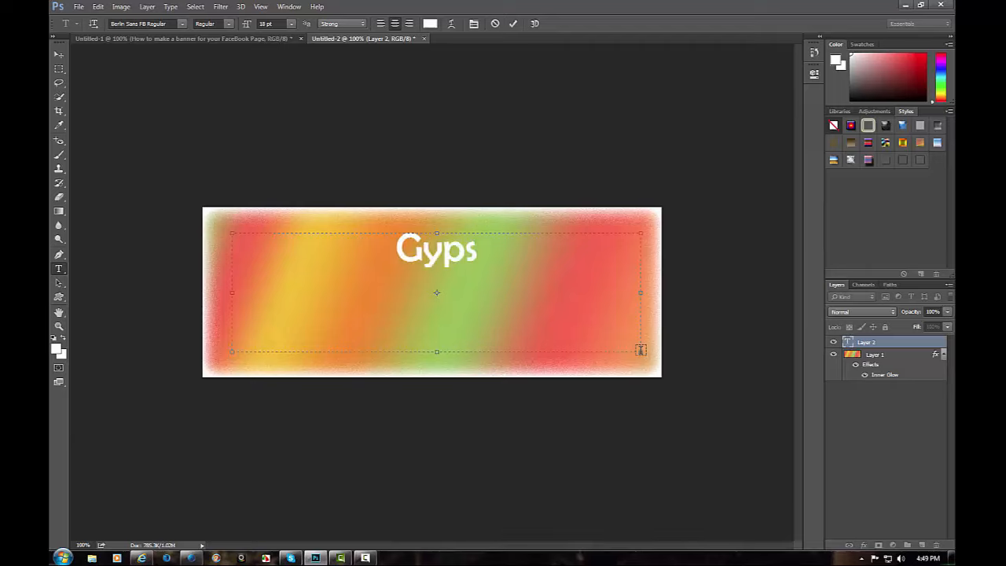
pyautogui.click(58, 54)
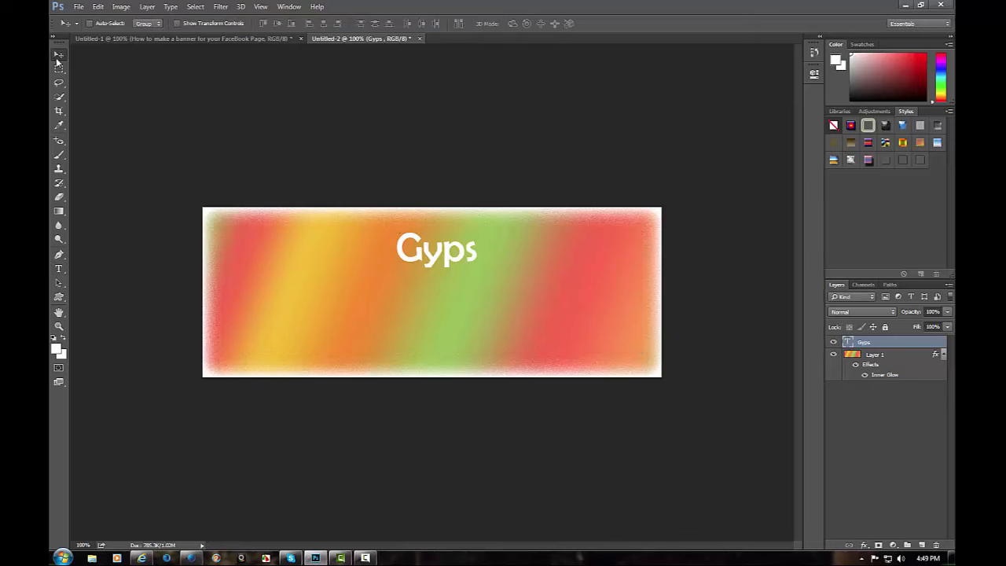
# Shrink the text box to fit closely around "Gyps" and move the text to the banner's lower-right corner.
pyautogui.click(59, 268)
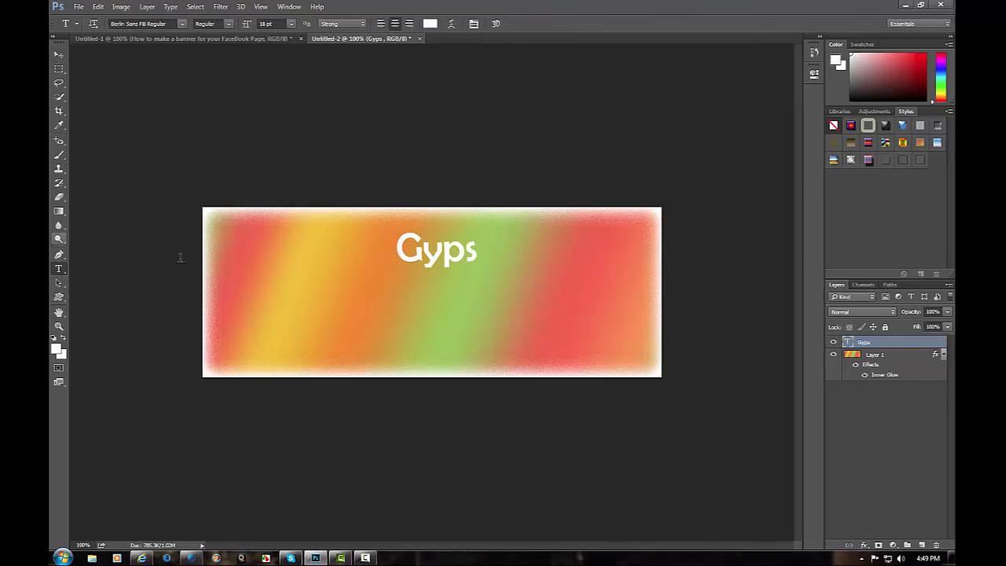
pyautogui.click(460, 254)
pyautogui.moveTo(230, 293); pyautogui.dragTo(390, 293)
pyautogui.moveTo(518, 353); pyautogui.dragTo(528, 292)
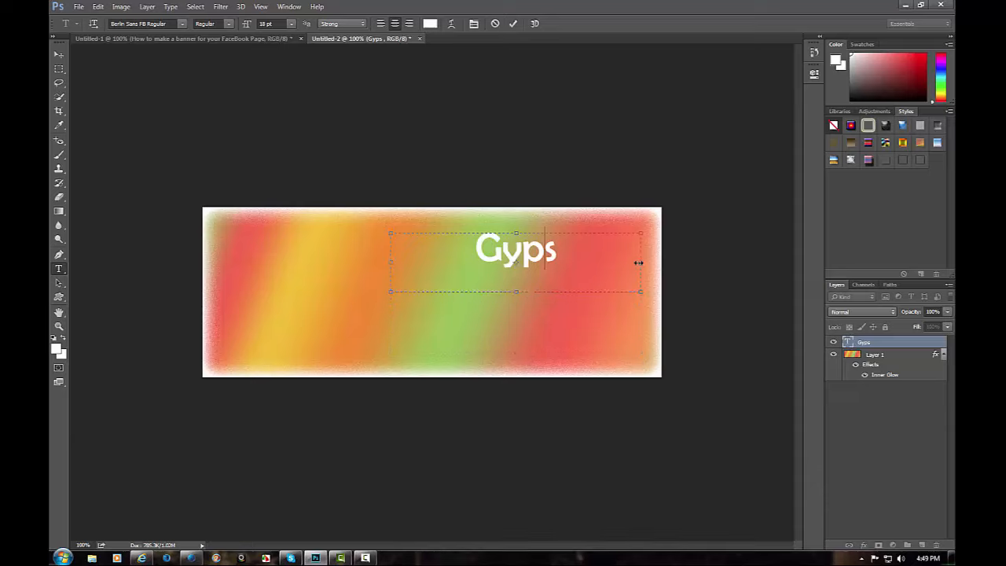
pyautogui.moveTo(638, 262); pyautogui.dragTo(567, 262)
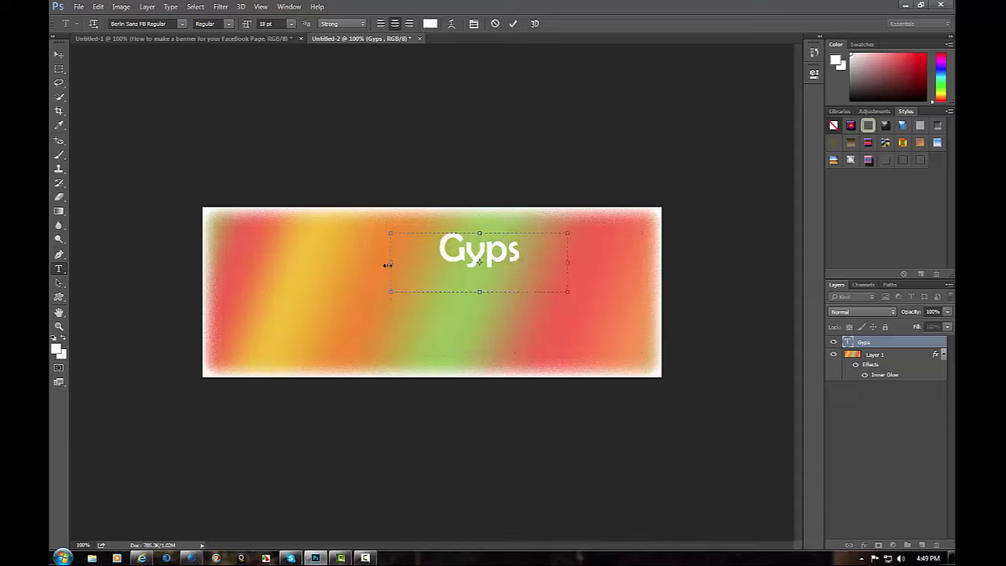
pyautogui.moveTo(387, 265); pyautogui.dragTo(431, 263)
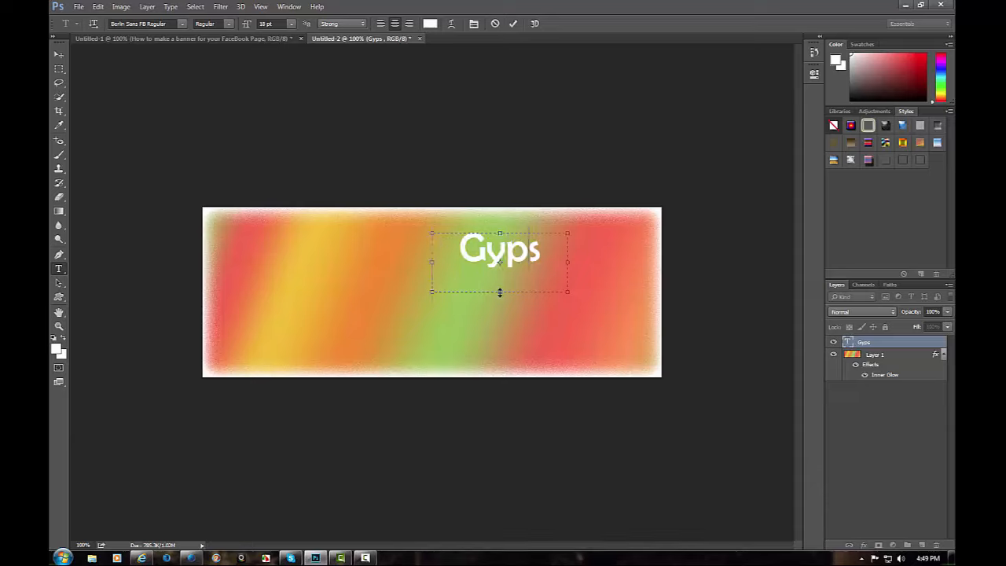
pyautogui.moveTo(500, 292); pyautogui.dragTo(500, 268)
pyautogui.click(58, 54)
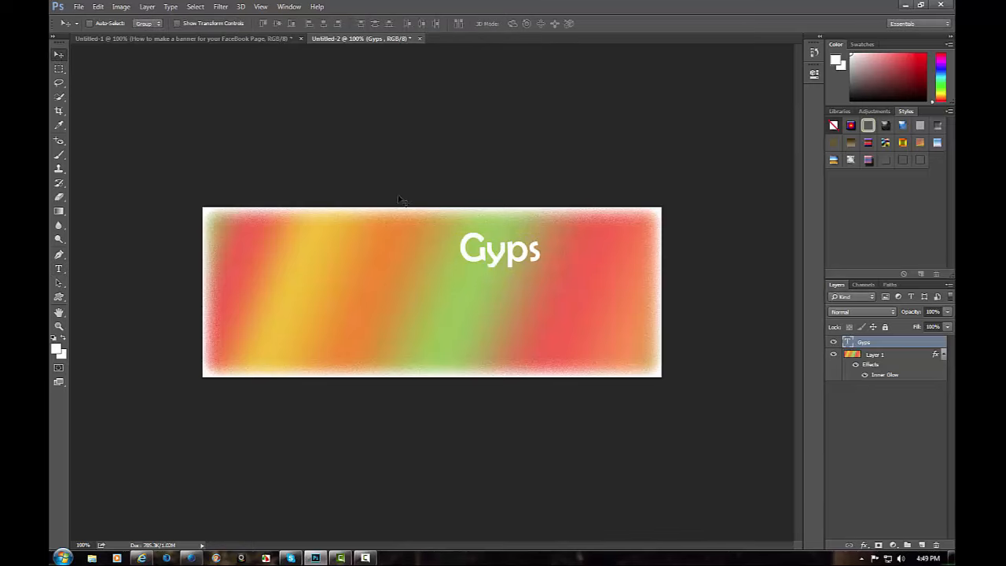
pyautogui.moveTo(503, 259); pyautogui.dragTo(608, 352)
# Apply Bevel & Emboss, a Drop Shadow and a 1 px black inside Stroke to the "Gyps" text layer.
pyautogui.click(147, 6)
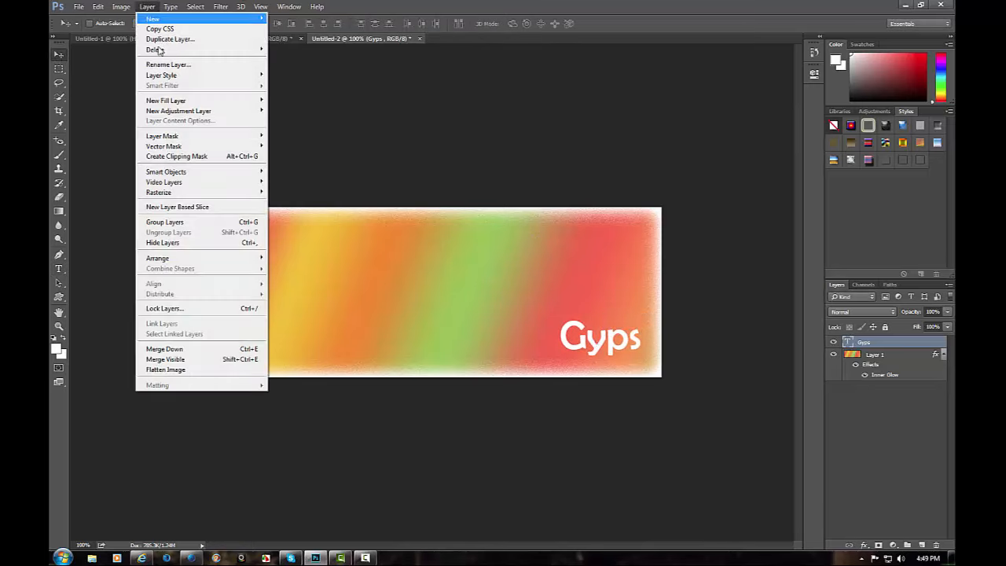
pyautogui.moveTo(235, 74)
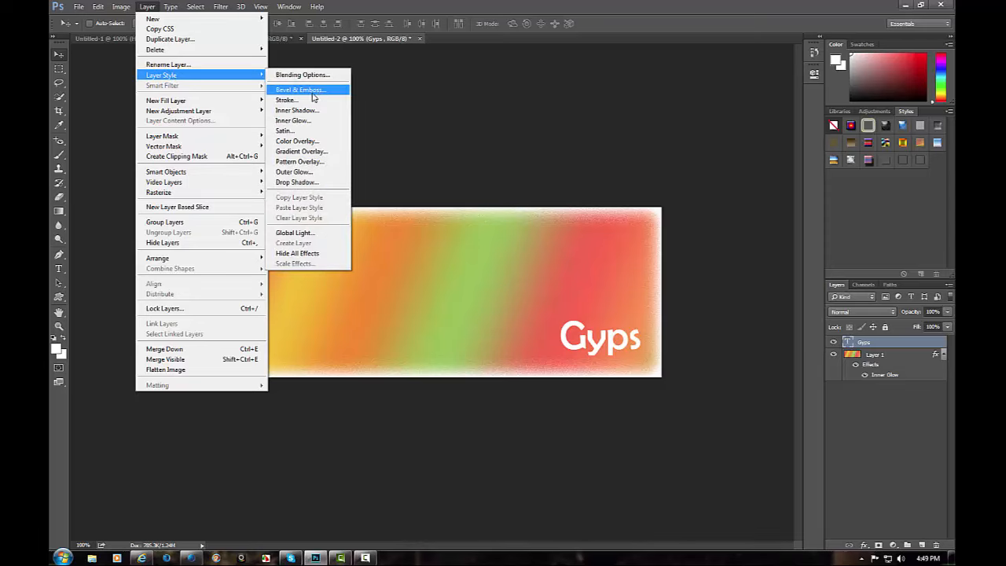
pyautogui.click(310, 91)
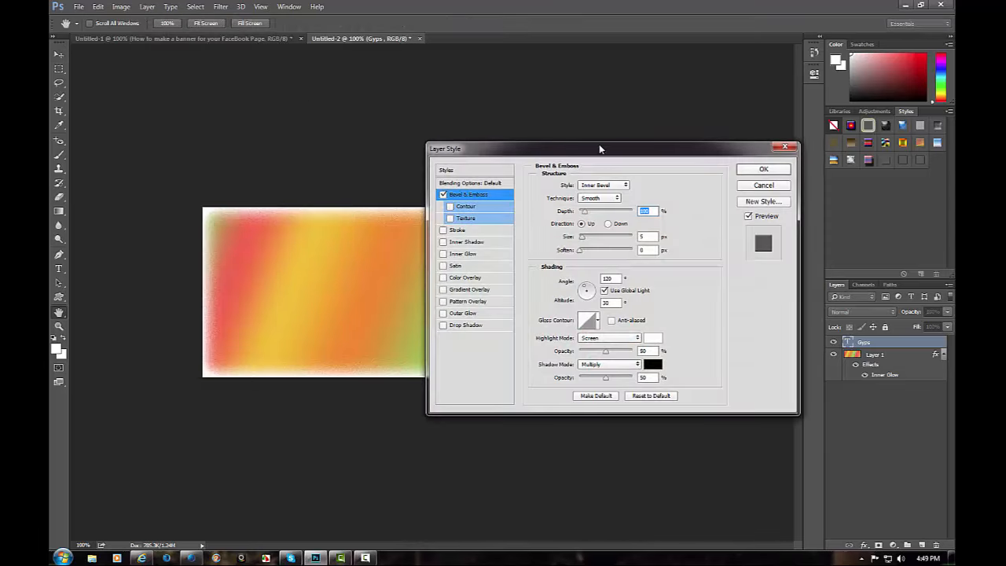
pyautogui.moveTo(542, 140); pyautogui.dragTo(232, 88)
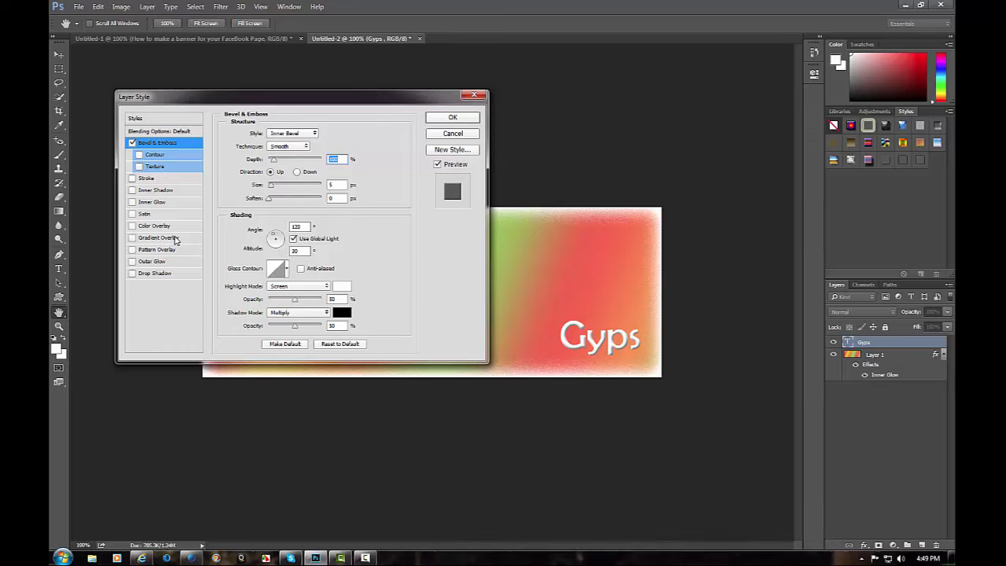
pyautogui.click(133, 274)
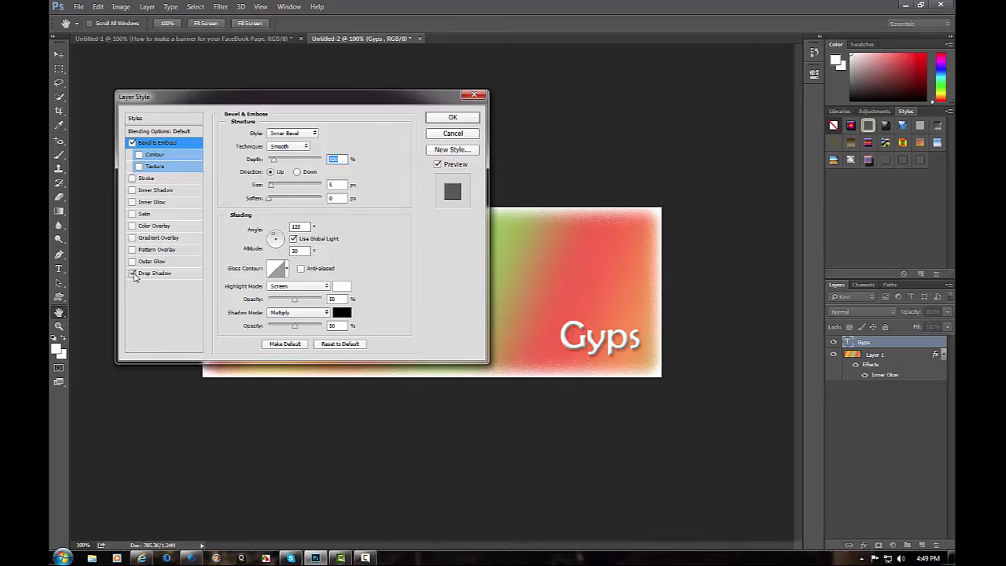
pyautogui.click(133, 178)
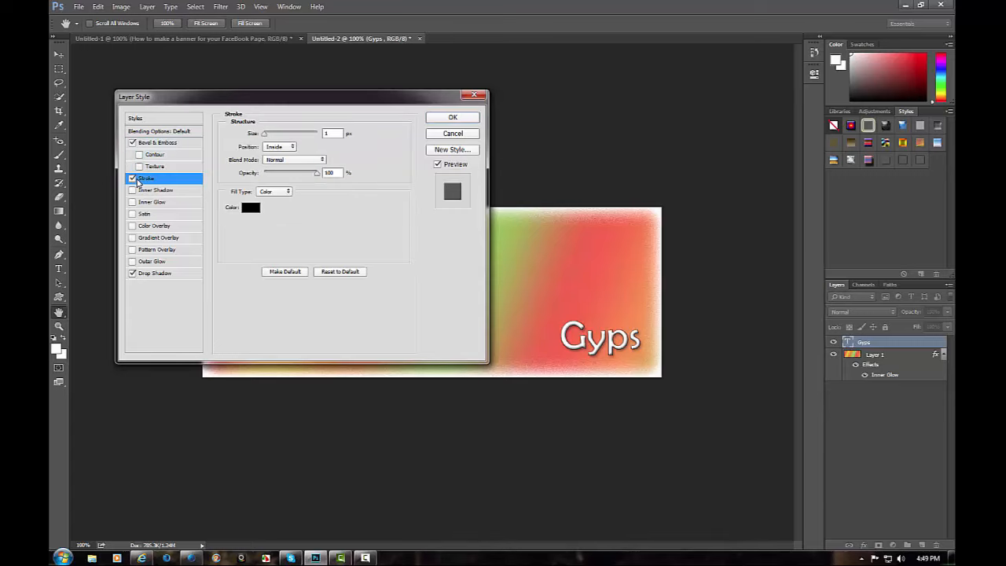
pyautogui.click(453, 118)
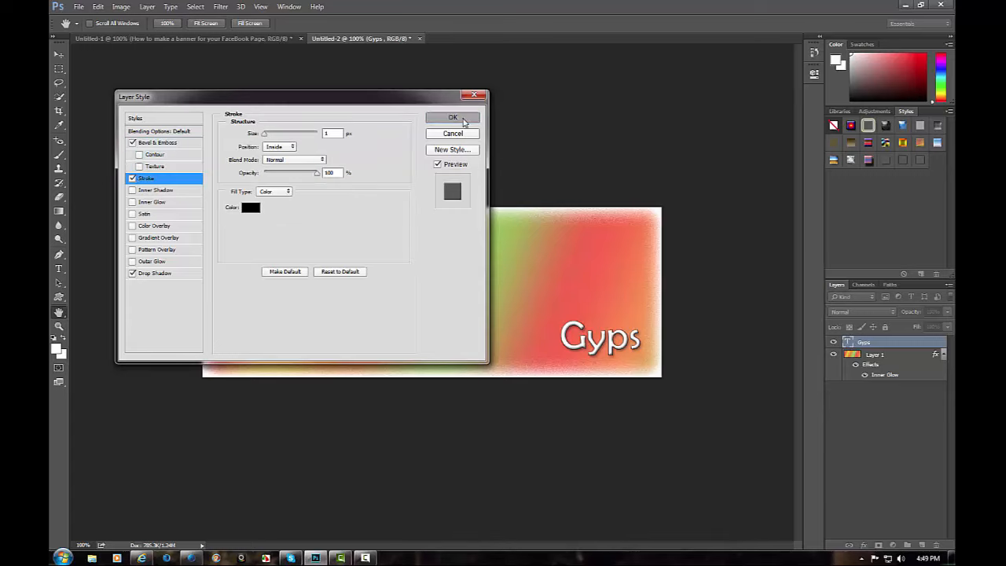
# Place the embedded image Derpy_hooves_vector_by_durpy-d4bwgwf.png in the banner, shift it slightly right of centre and commit the placement.
pyautogui.click(79, 7)
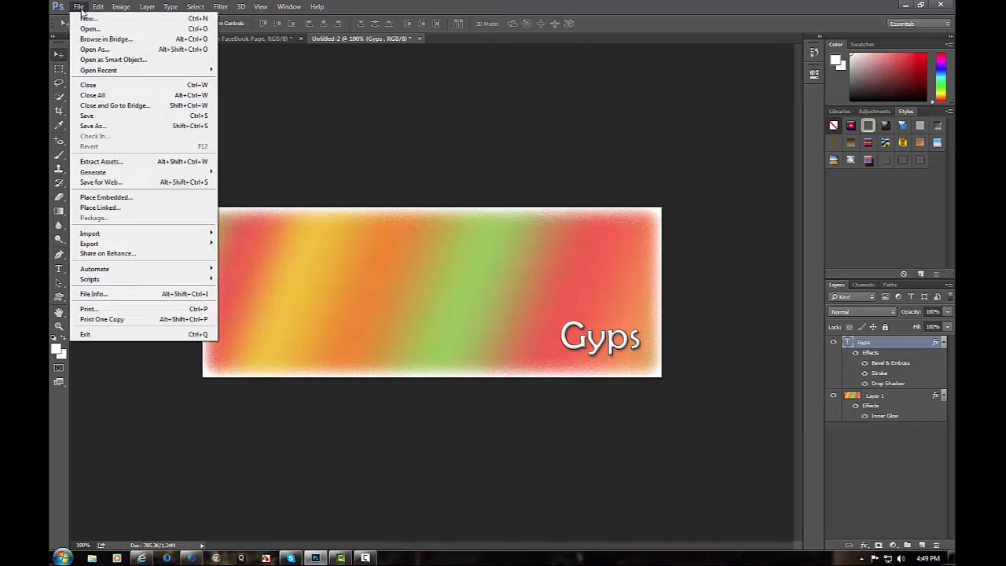
pyautogui.click(112, 198)
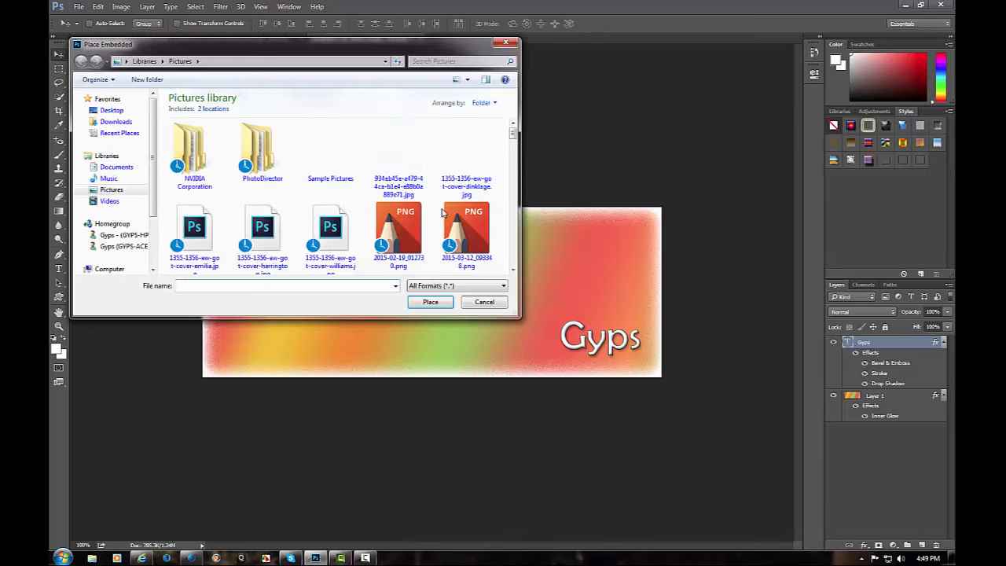
pyautogui.click(512, 270)
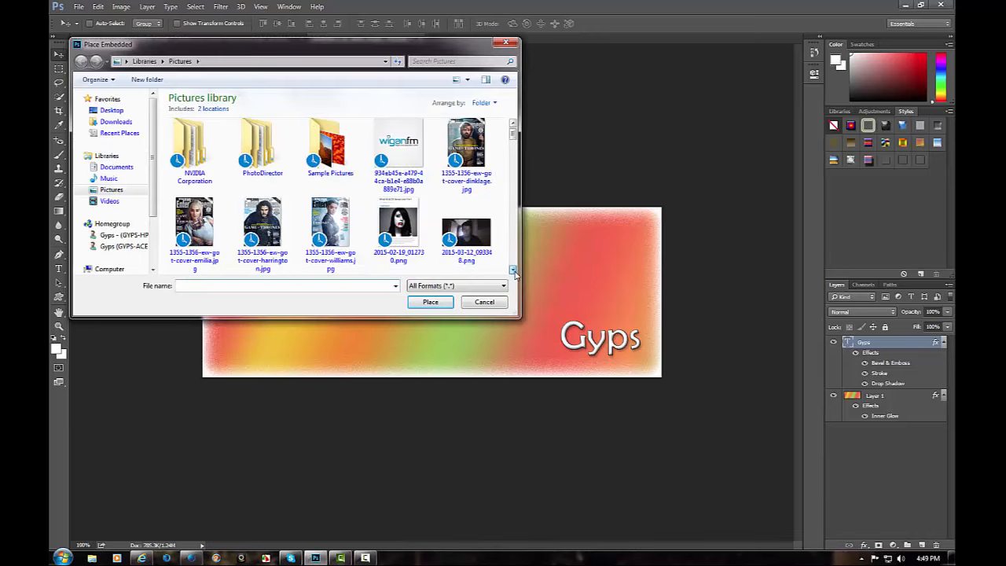
pyautogui.click(513, 270)
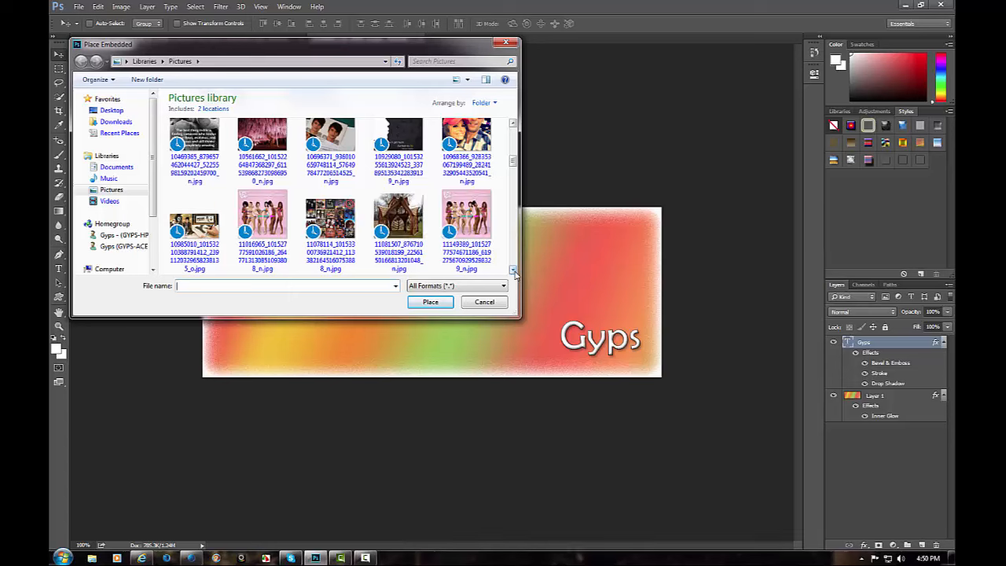
pyautogui.click(512, 270)
pyautogui.click(513, 269)
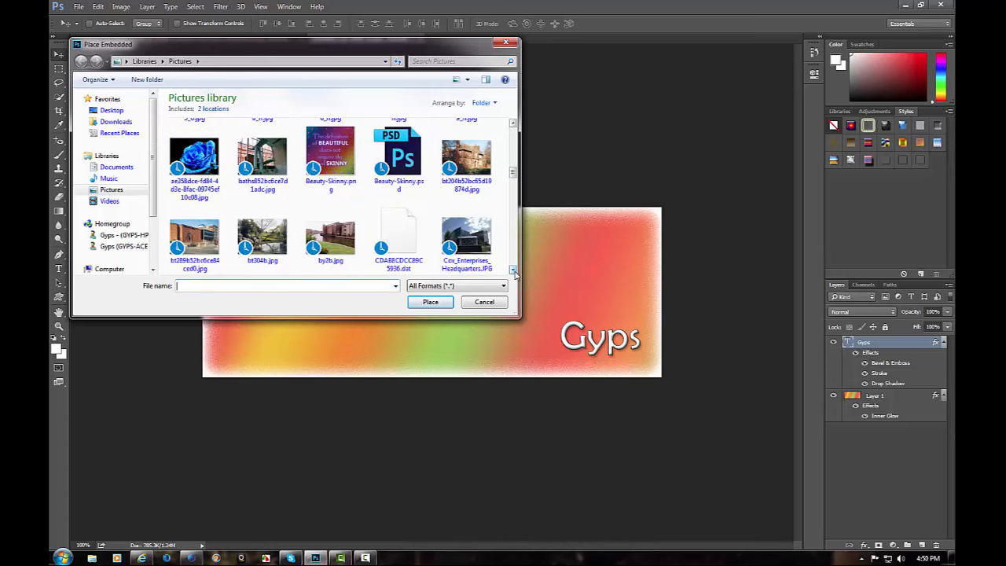
pyautogui.click(512, 270)
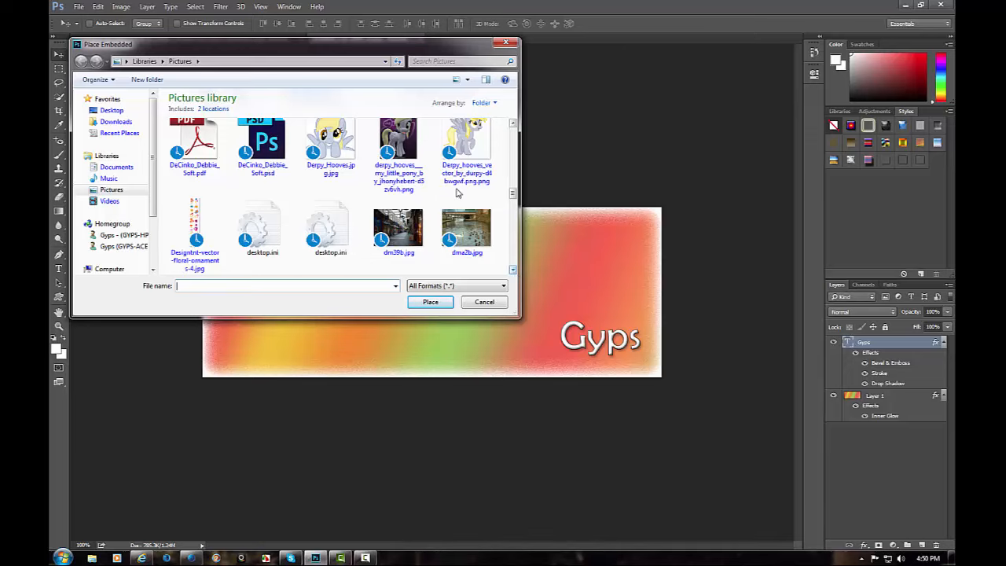
pyautogui.click(469, 143)
pyautogui.click(435, 304)
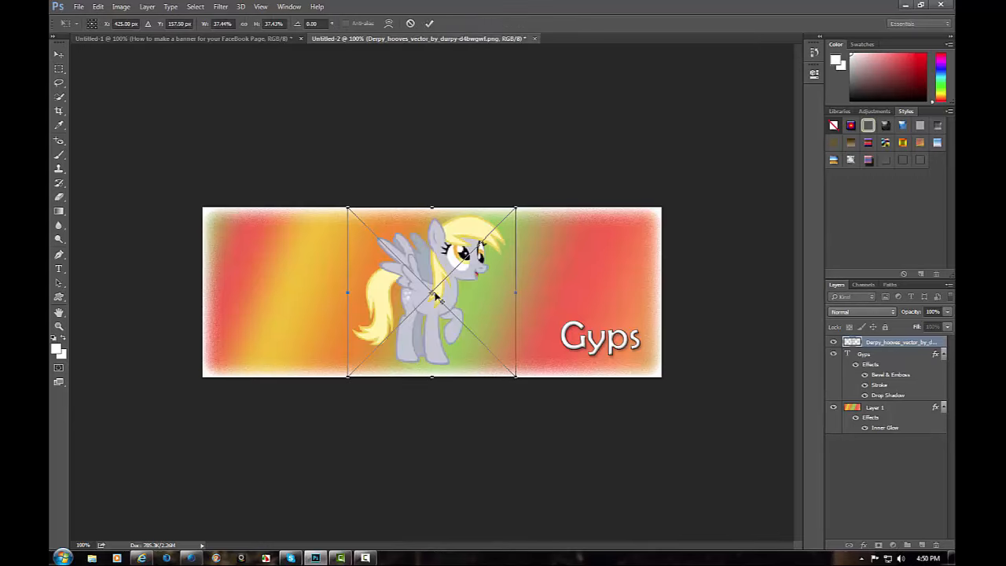
pyautogui.moveTo(437, 295); pyautogui.dragTo(467, 294)
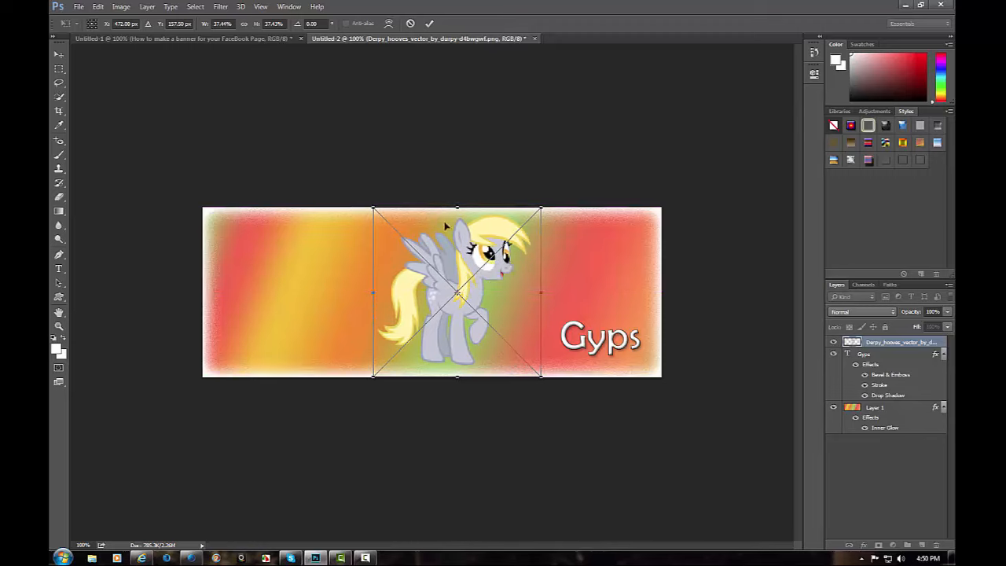
pyautogui.click(429, 23)
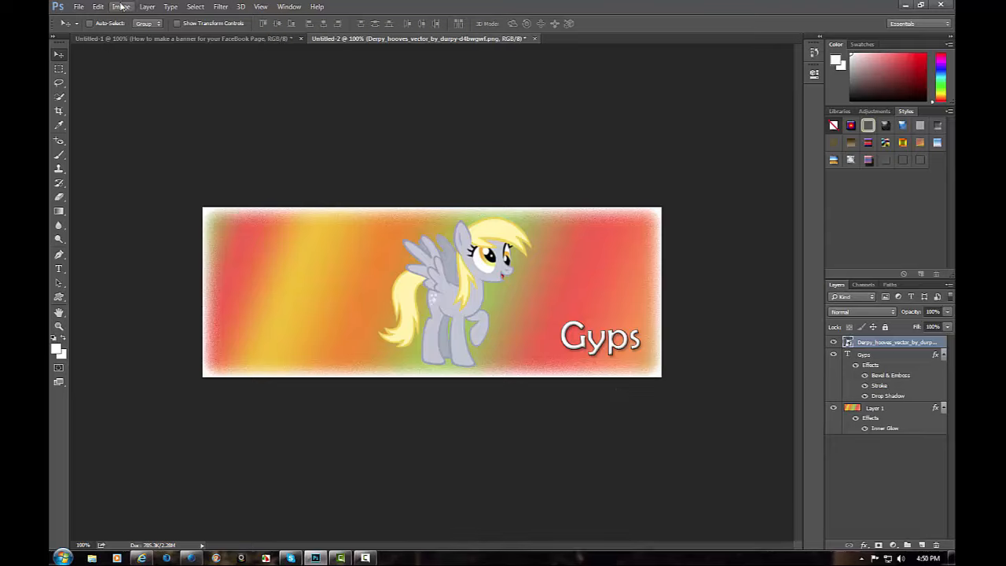
# Create a new empty layer above the placed pony image with the default settings.
pyautogui.click(146, 7)
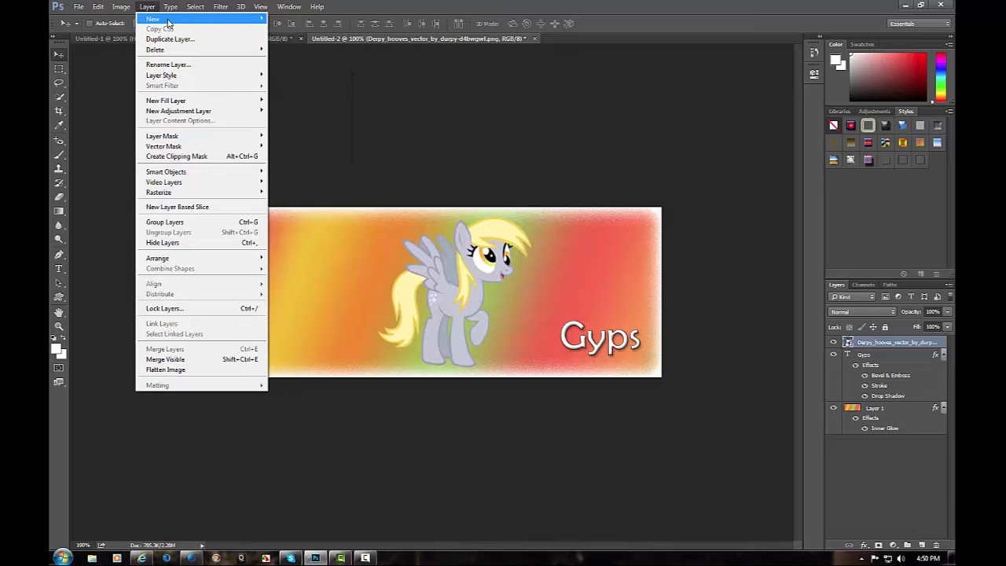
pyautogui.moveTo(167, 19)
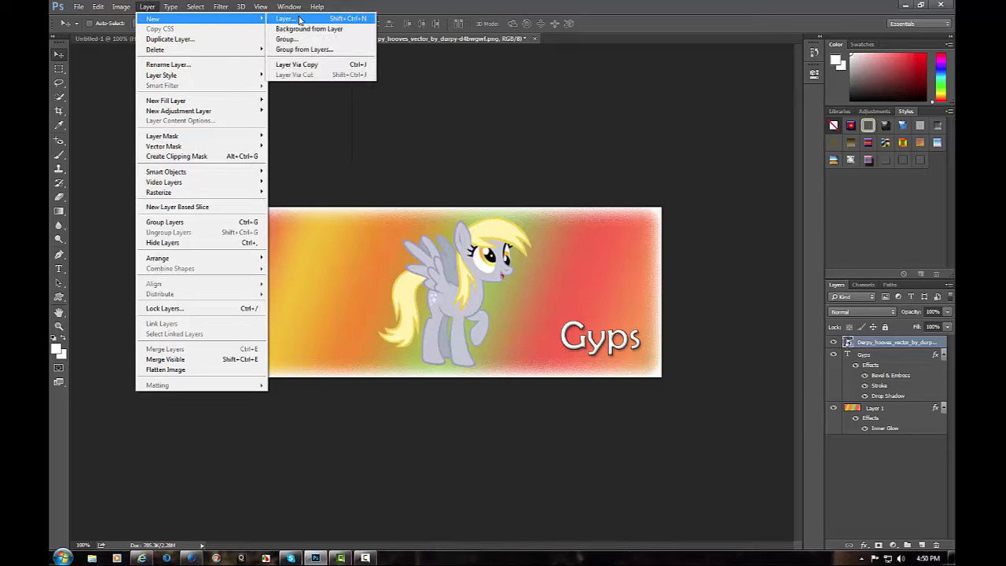
pyautogui.click(299, 19)
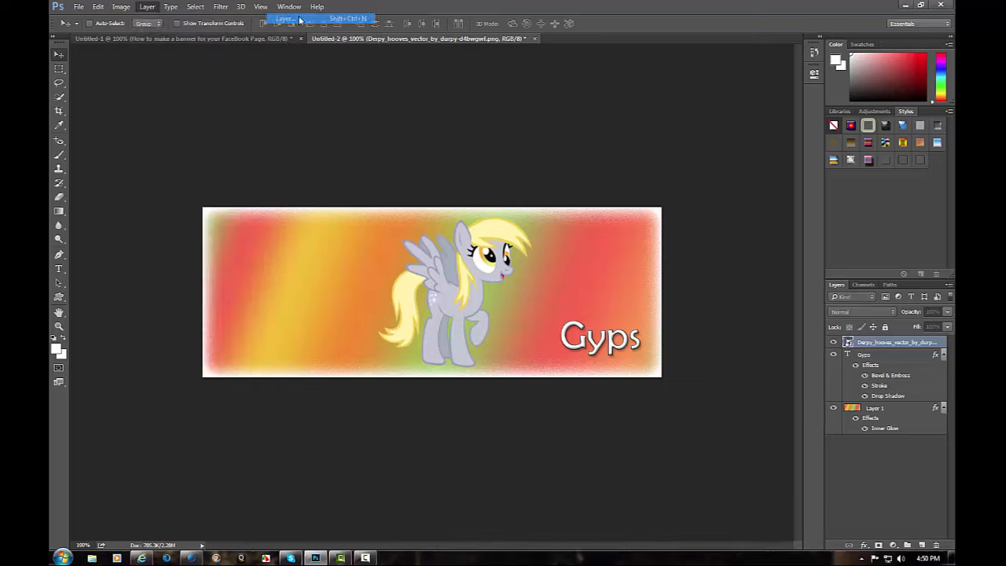
pyautogui.click(594, 171)
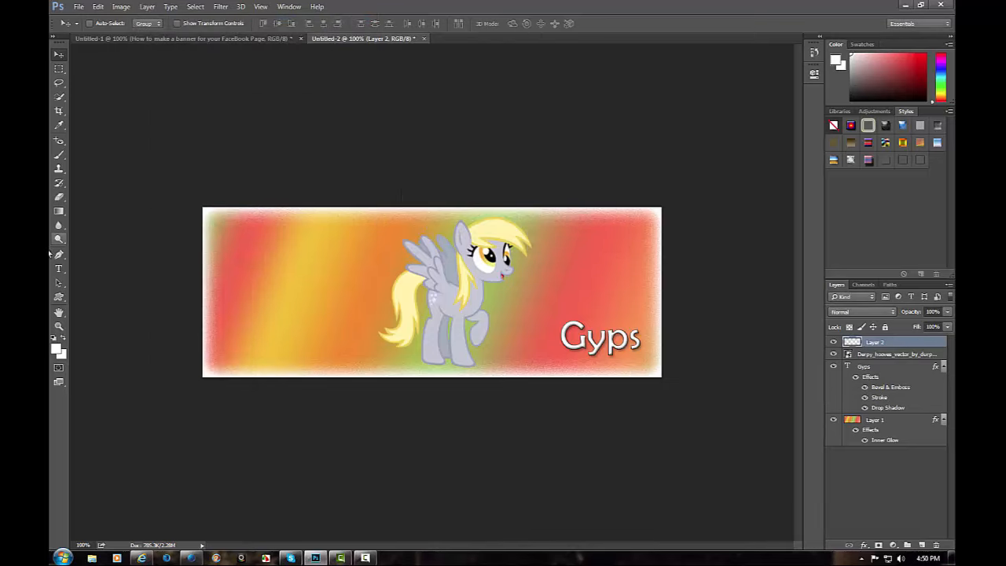
# Activate the Brush tool and append the cs-dragon brush set to the current brushes.
pyautogui.click(62, 157)
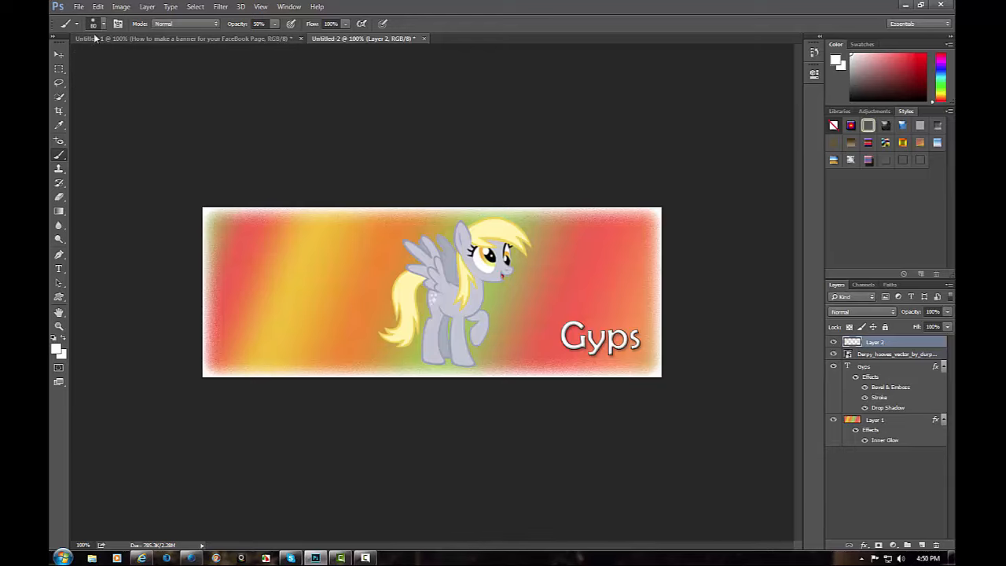
pyautogui.click(104, 25)
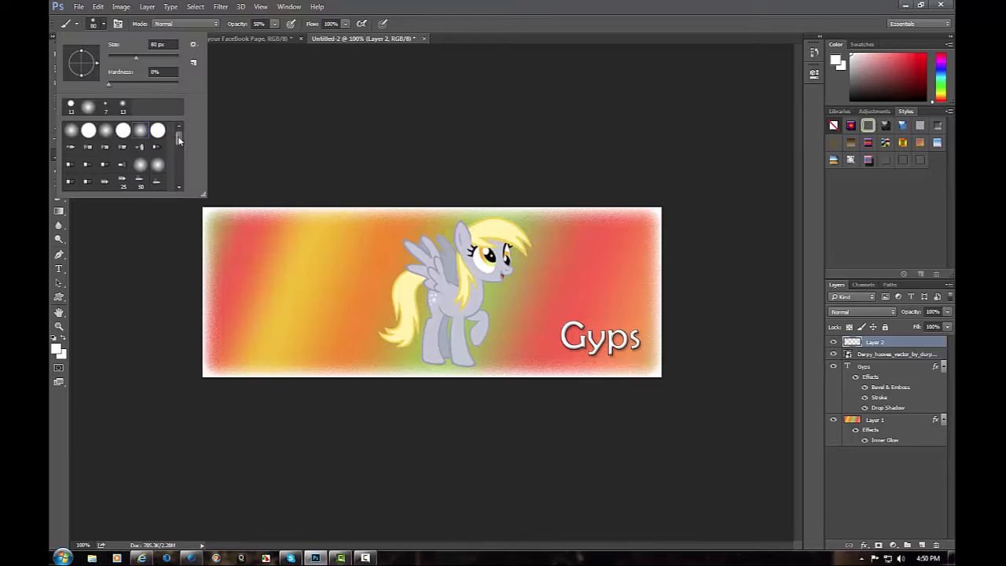
pyautogui.moveTo(178, 139); pyautogui.dragTo(178, 182)
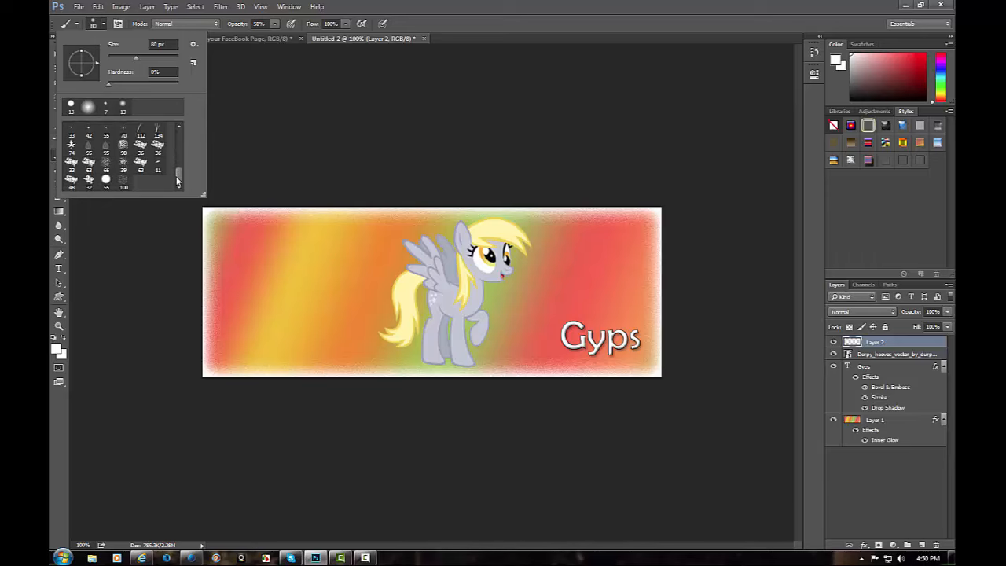
pyautogui.click(193, 44)
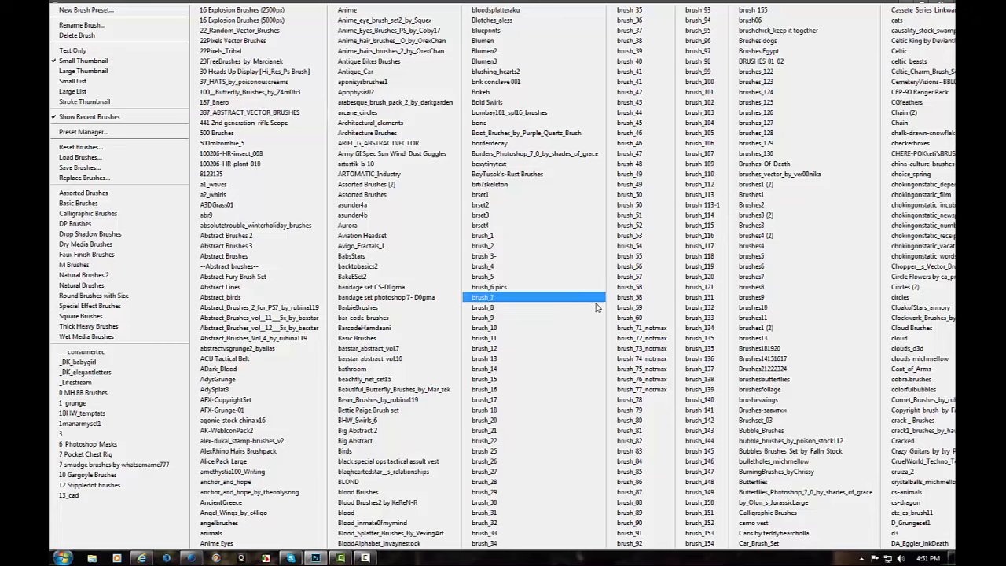
pyautogui.click(915, 503)
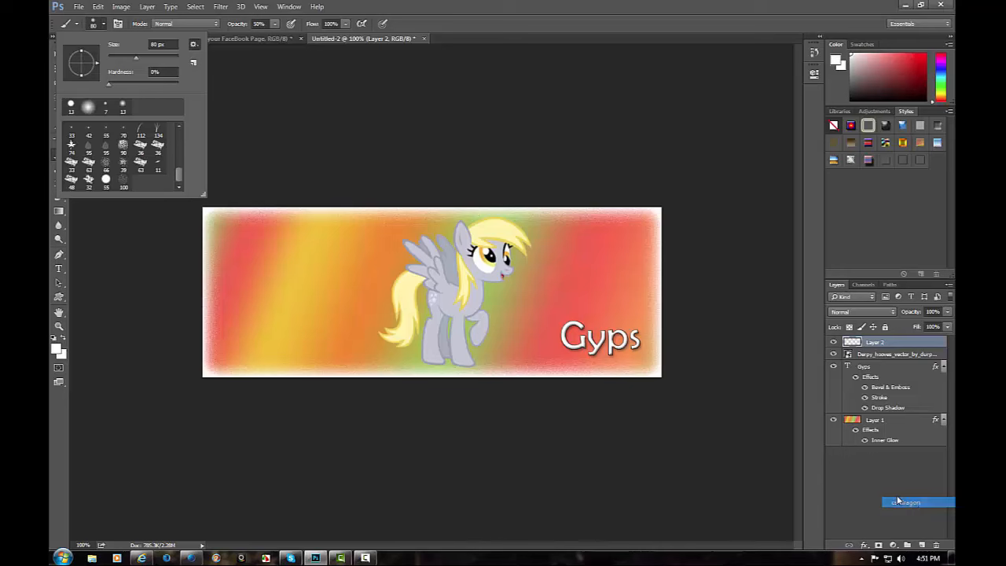
pyautogui.click(557, 212)
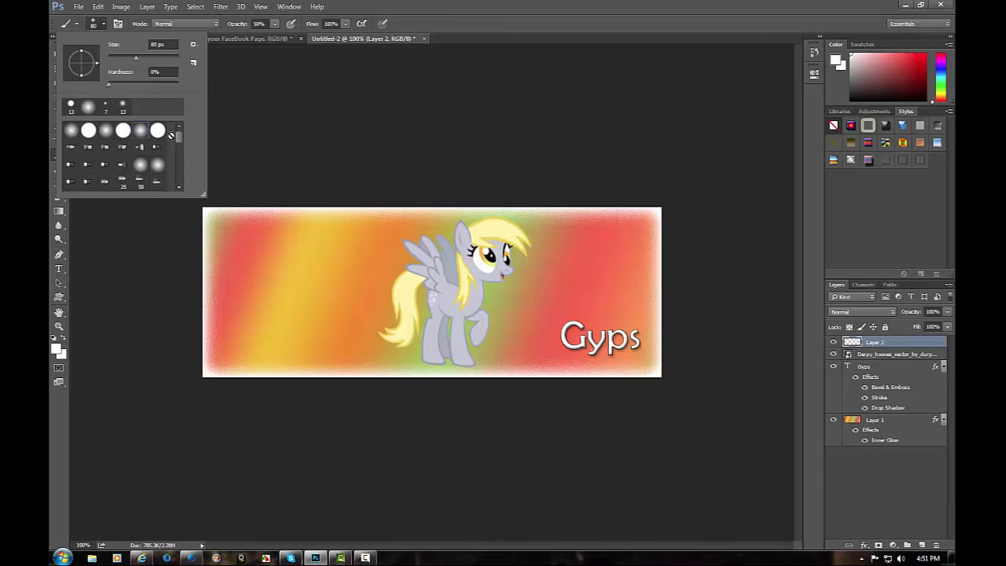
# Try stamping the 88 px dragon brush above the "Gyps" text and undo the stamp.
pyautogui.moveTo(180, 141); pyautogui.dragTo(177, 189)
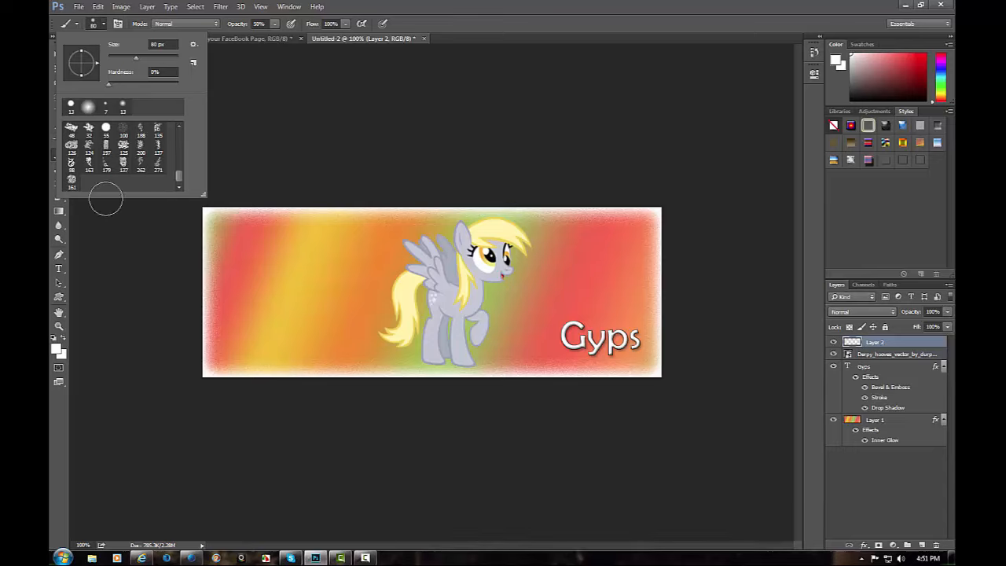
pyautogui.click(72, 162)
pyautogui.click(599, 275)
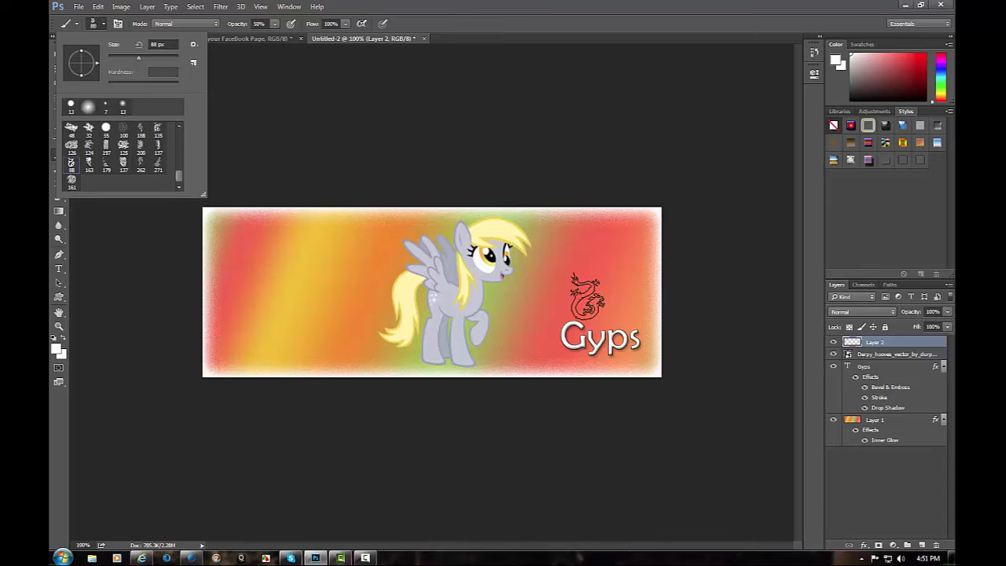
pyautogui.click(595, 260)
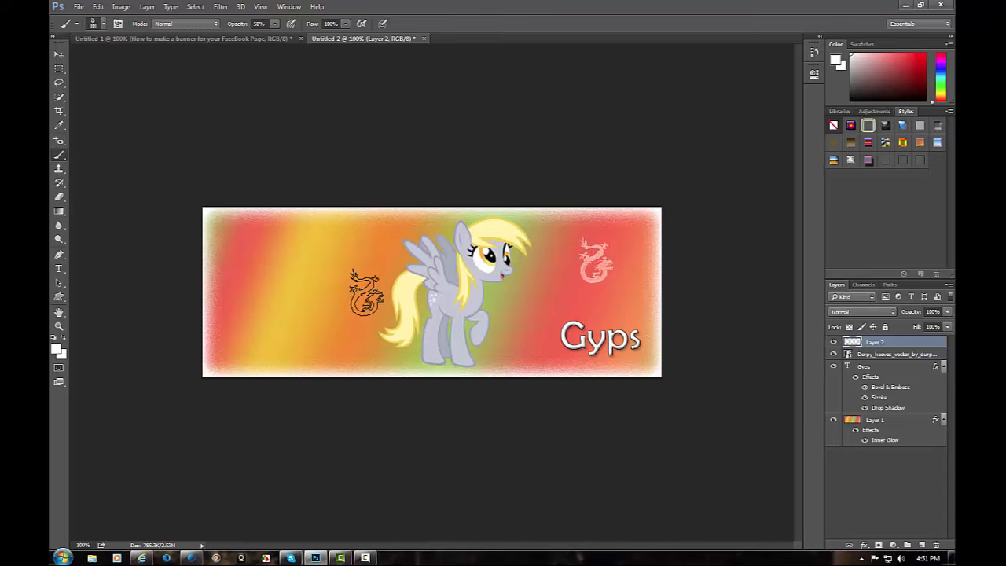
pyautogui.click(99, 7)
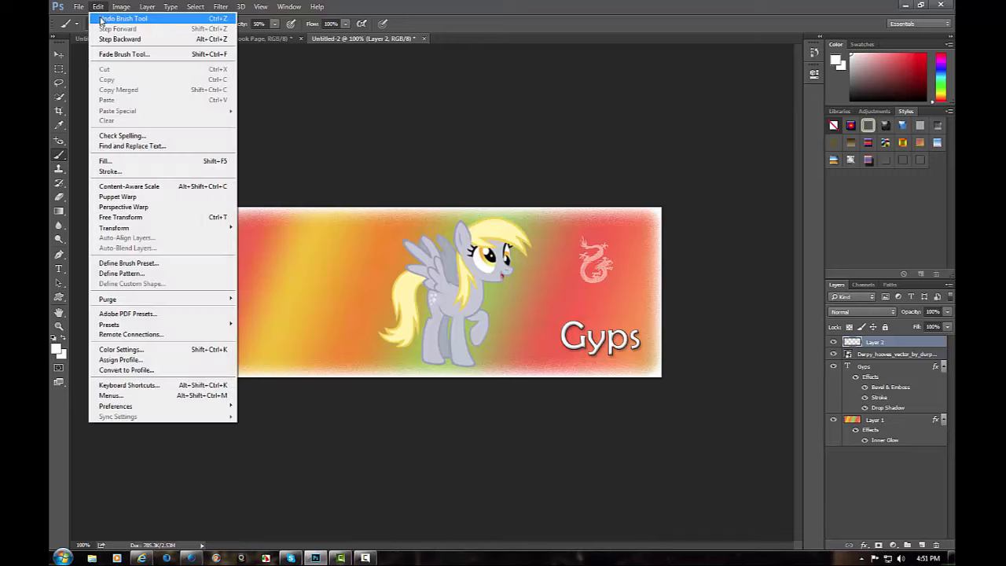
pyautogui.click(100, 18)
# Append the ARIEL_G_ABSTRACTVECTOR brush set to the current brushes.
pyautogui.click(105, 25)
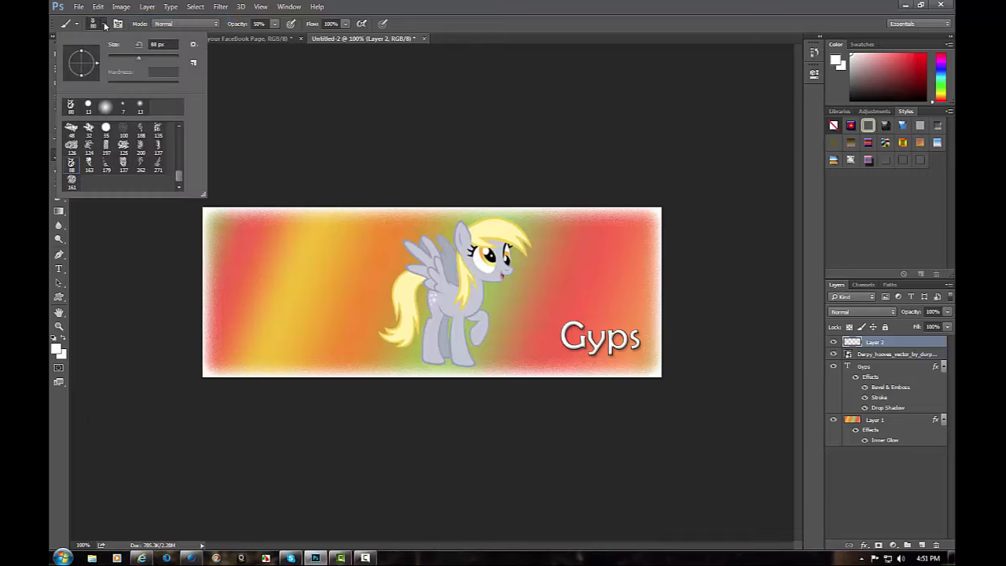
pyautogui.click(193, 44)
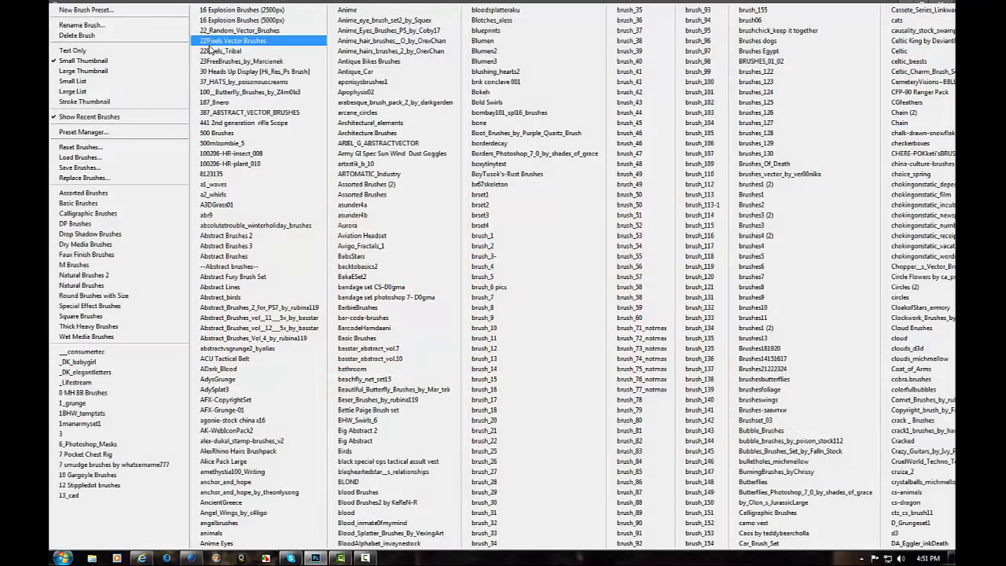
pyautogui.click(410, 144)
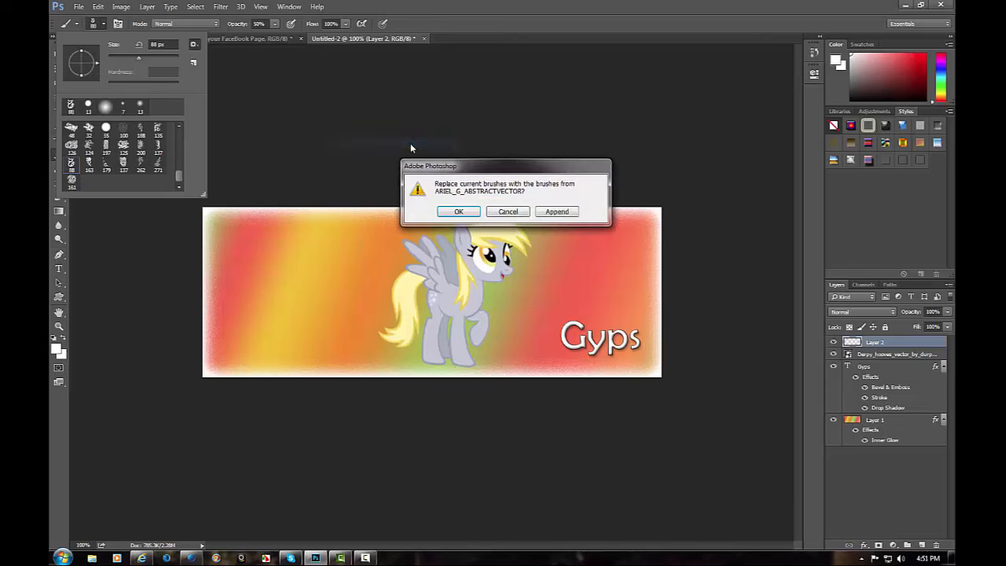
pyautogui.click(561, 211)
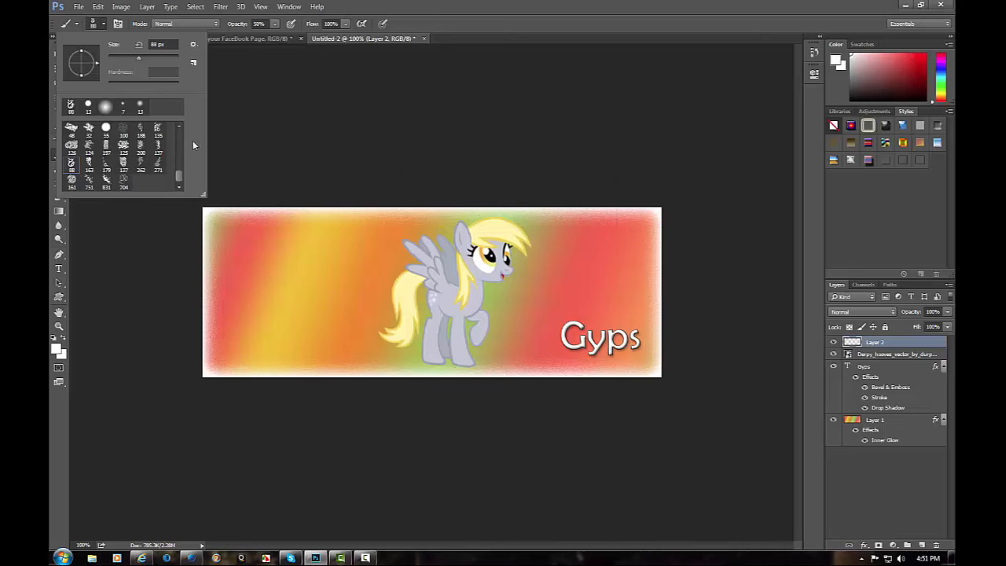
# Select the 704 px floral swirl brush and set its size to 250 px.
pyautogui.click(124, 181)
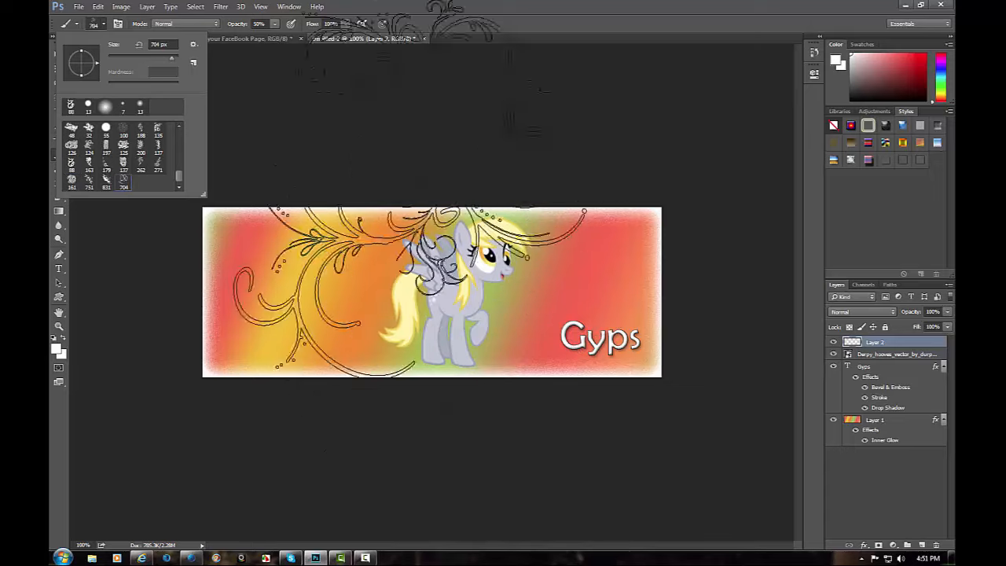
pyautogui.click(174, 44)
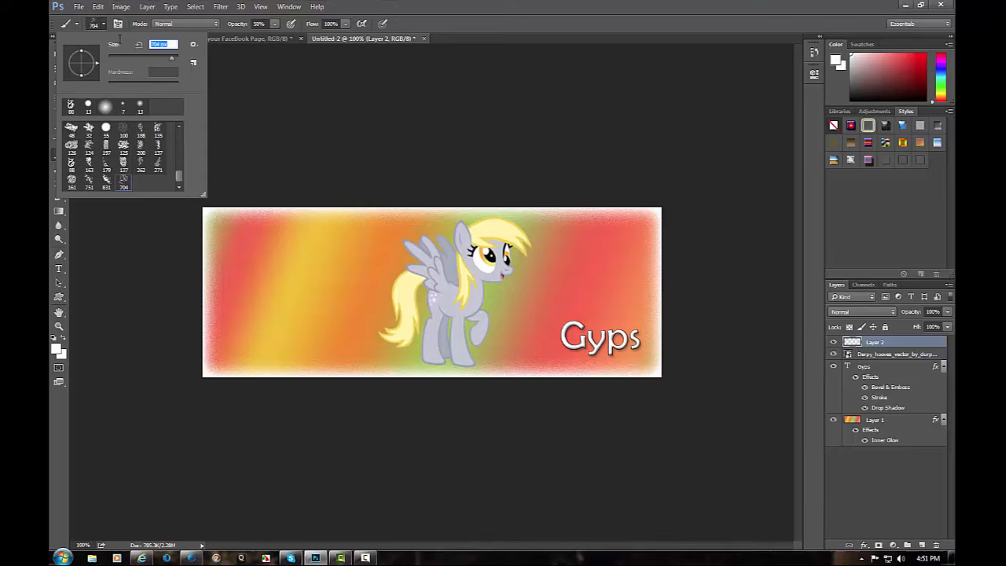
pyautogui.write('250')
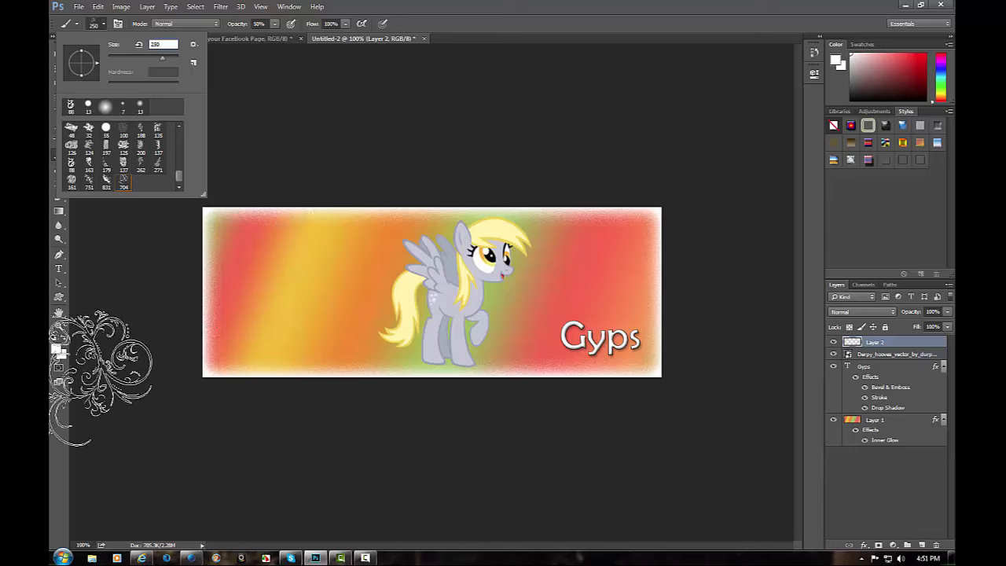
# Set the foreground color to an orange sampled from the banner's gradient and stamp floral swirls across the banner.
pyautogui.click(57, 348)
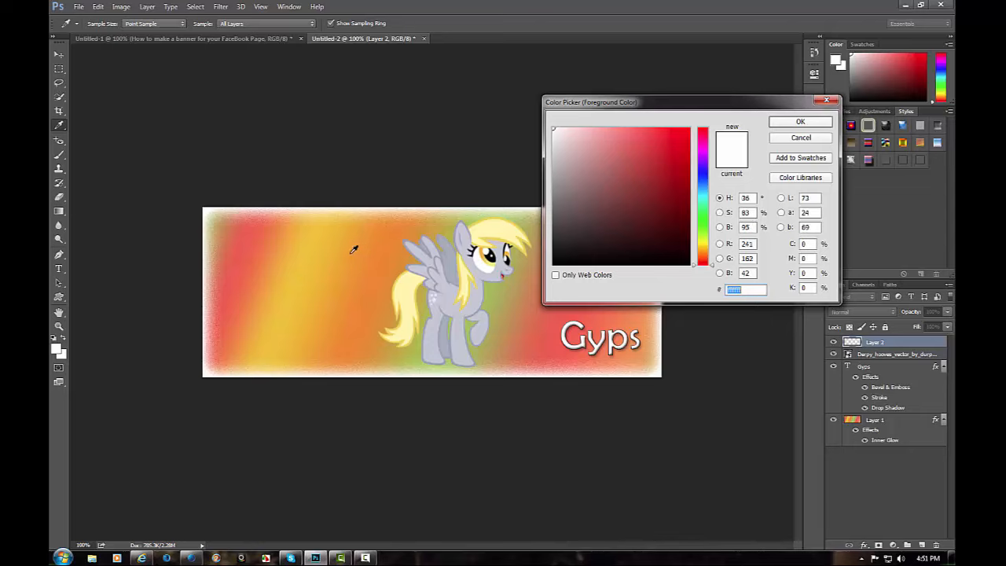
pyautogui.click(354, 251)
pyautogui.click(801, 123)
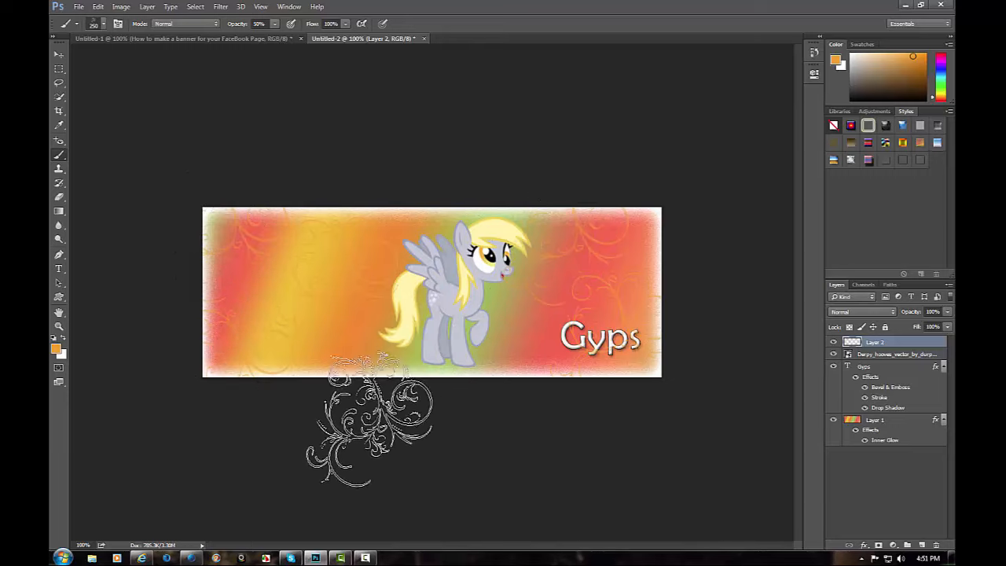
pyautogui.click(460, 319)
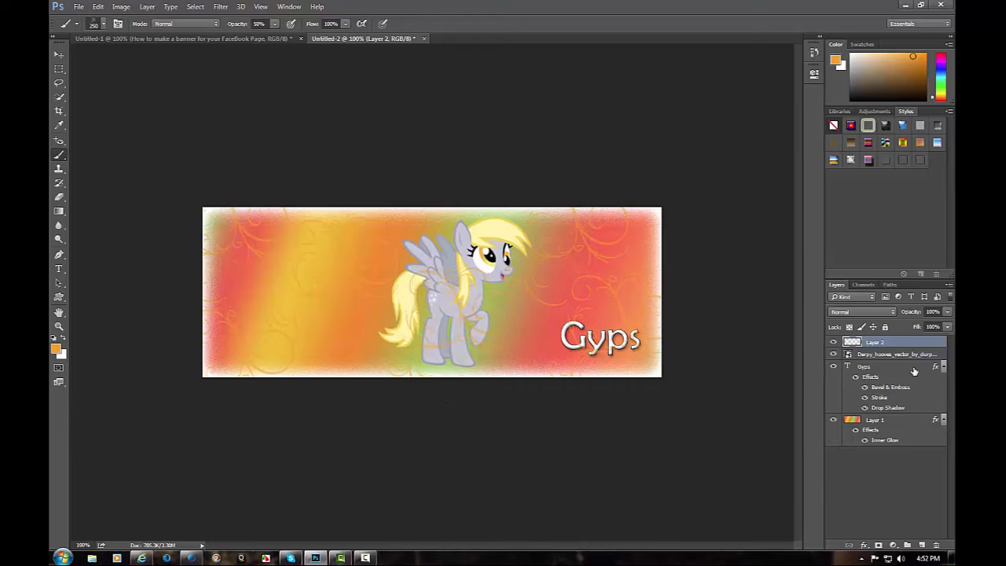
# Move the swirl layer below the "Gyps" text layer, directly above the gradient layer, and switch to the Move tool.
pyautogui.moveTo(905, 348); pyautogui.dragTo(901, 408)
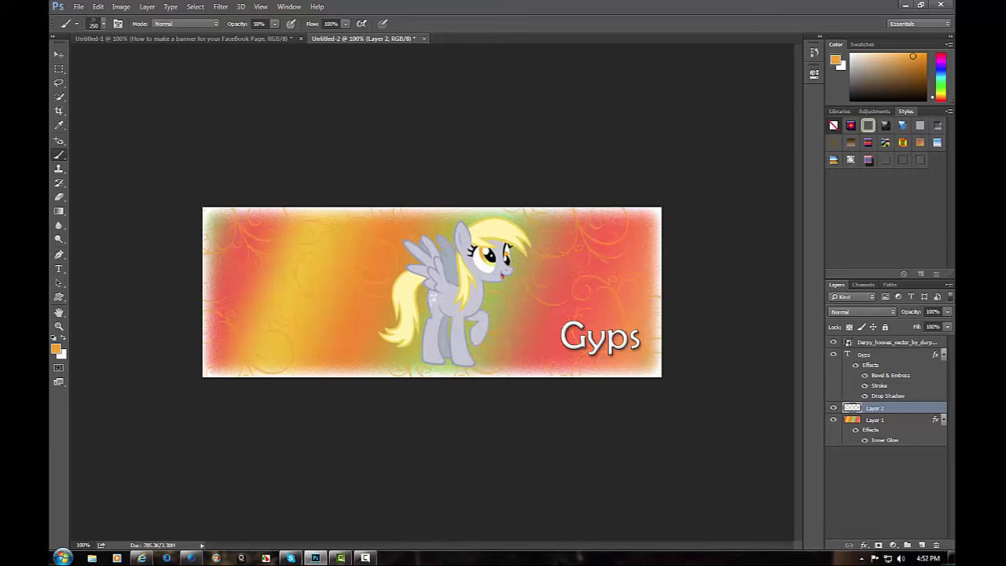
pyautogui.click(60, 56)
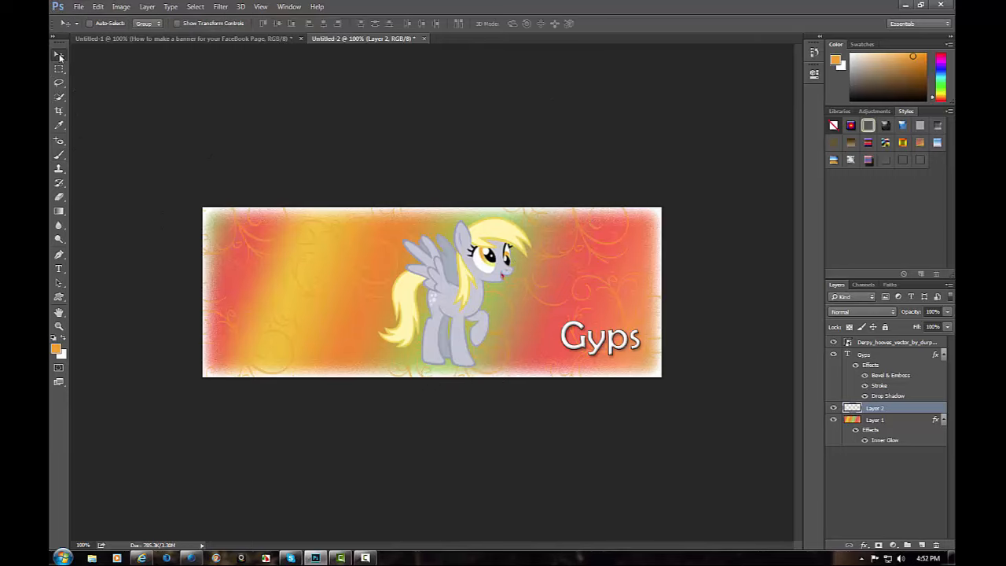
# Add an Inner Glow to the pony layer, using a slightly adjusted blue-gray sampled from the pony's coat.
pyautogui.click(892, 345)
pyautogui.click(149, 8)
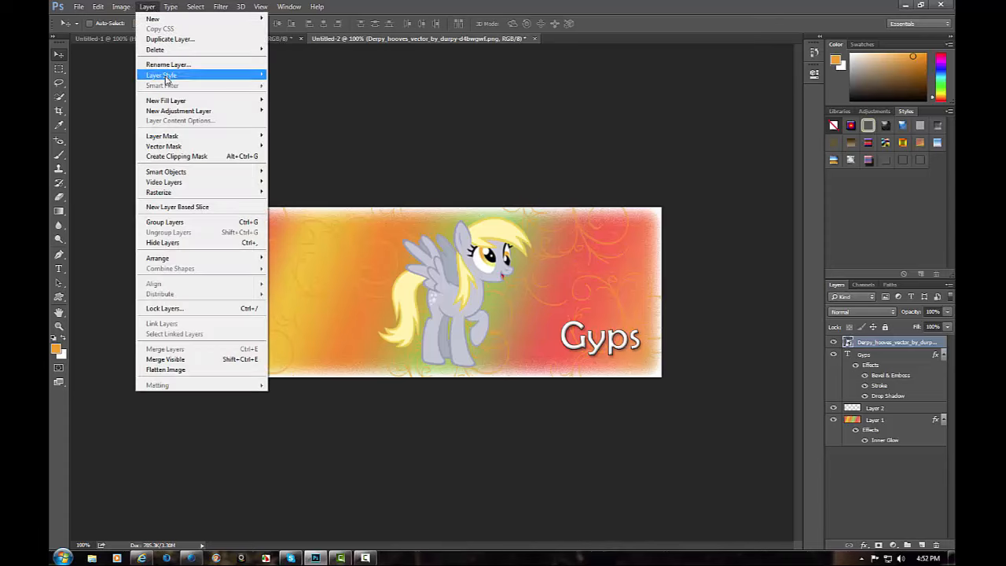
pyautogui.moveTo(166, 78)
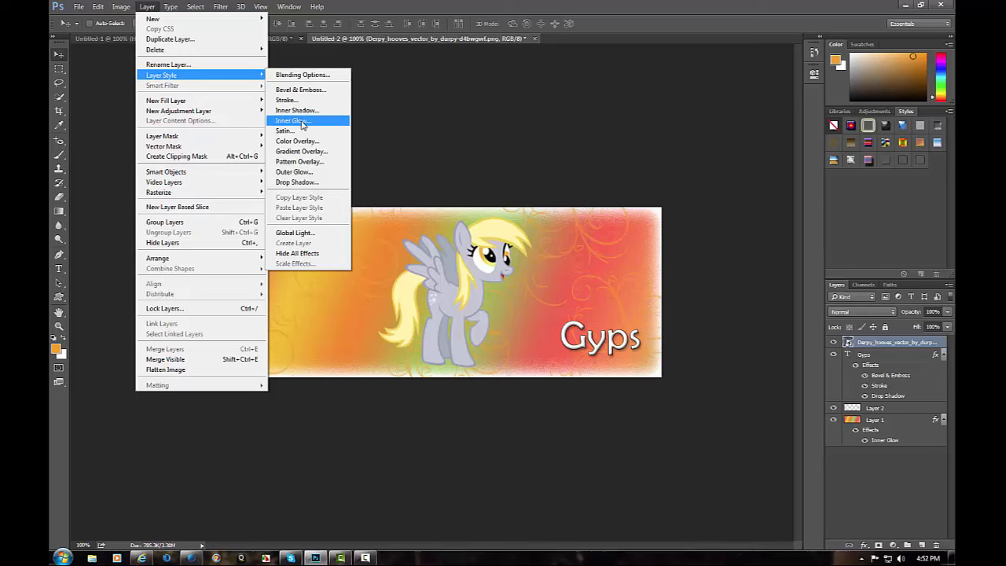
pyautogui.click(303, 123)
pyautogui.moveTo(329, 102); pyautogui.dragTo(217, 84)
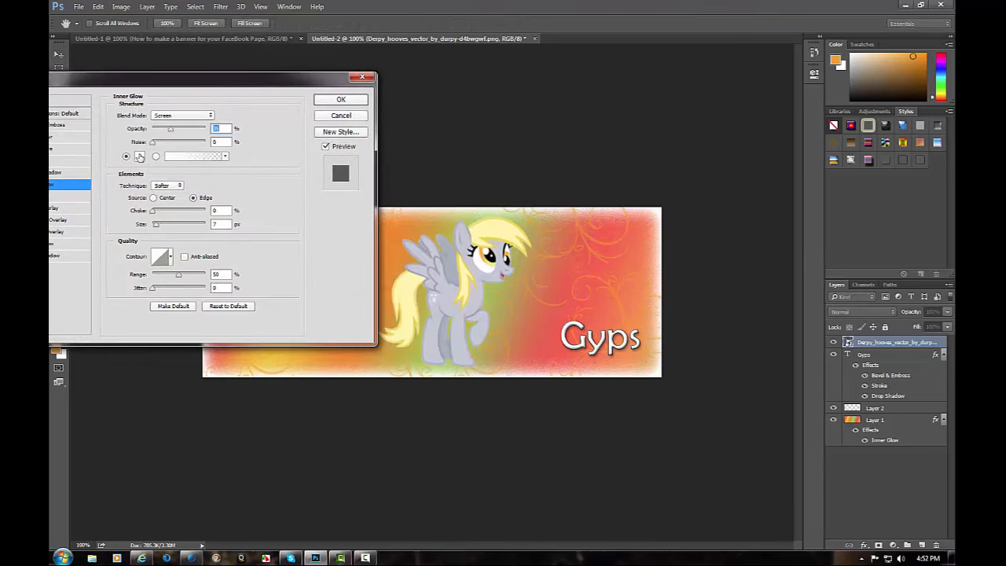
pyautogui.click(139, 156)
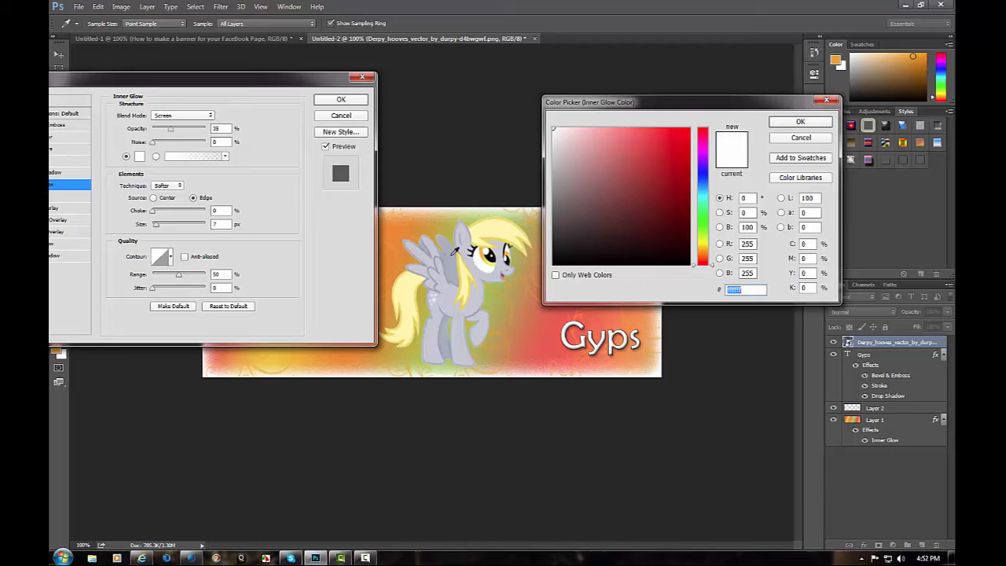
pyautogui.click(450, 255)
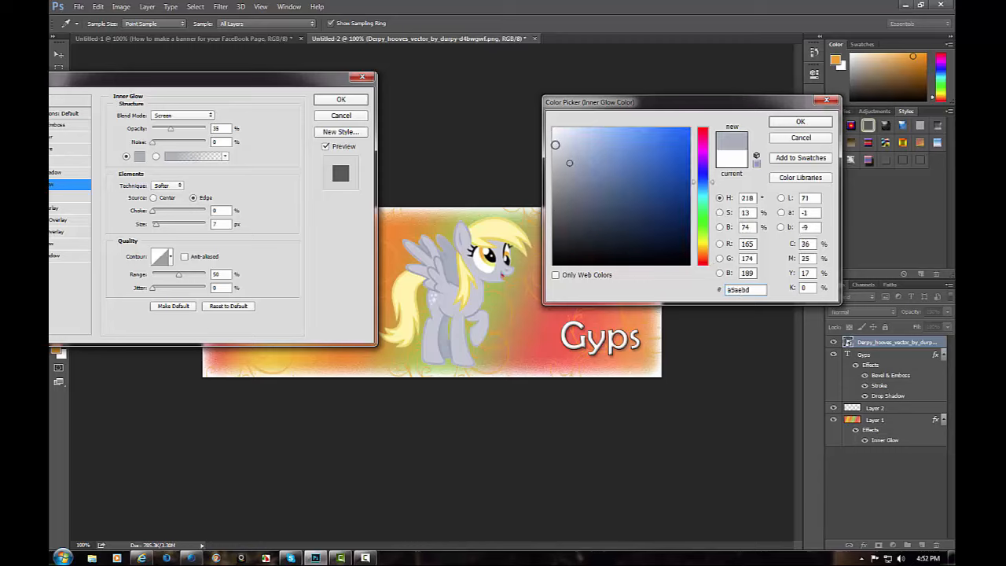
pyautogui.moveTo(570, 162); pyautogui.dragTo(562, 161)
pyautogui.click(800, 122)
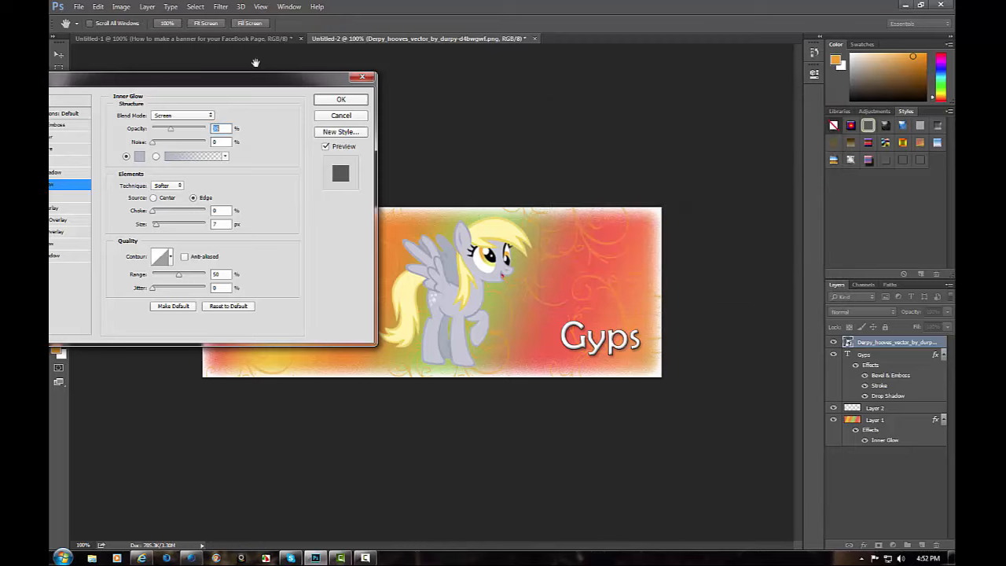
# Set the pony's Inner Glow to Normal blend mode with 4% noise and increase its size.
pyautogui.moveTo(227, 84); pyautogui.dragTo(266, 68)
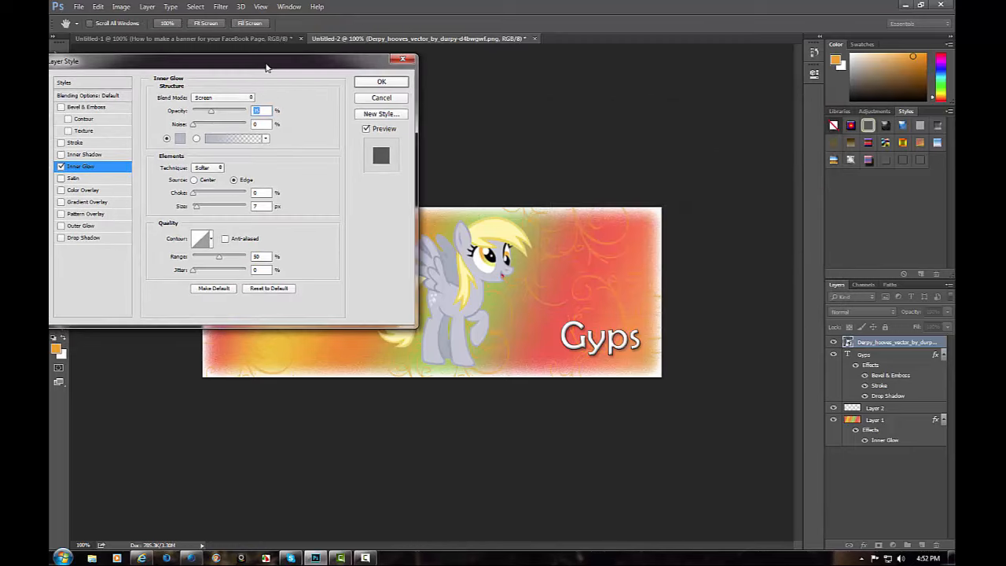
pyautogui.click(217, 98)
pyautogui.click(221, 107)
pyautogui.click(191, 126)
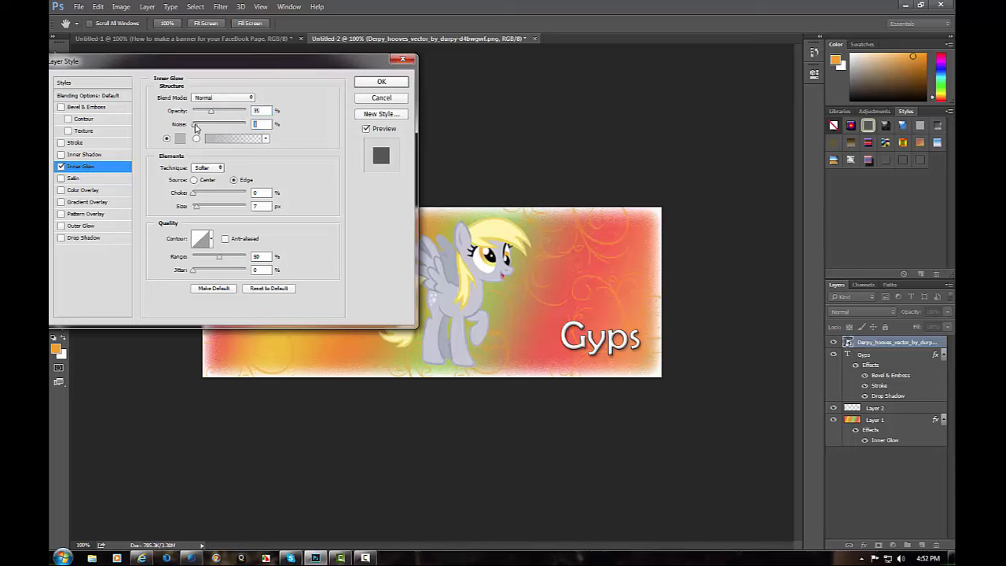
pyautogui.write('4')
pyautogui.click(196, 208)
pyautogui.moveTo(259, 68); pyautogui.dragTo(268, 17)
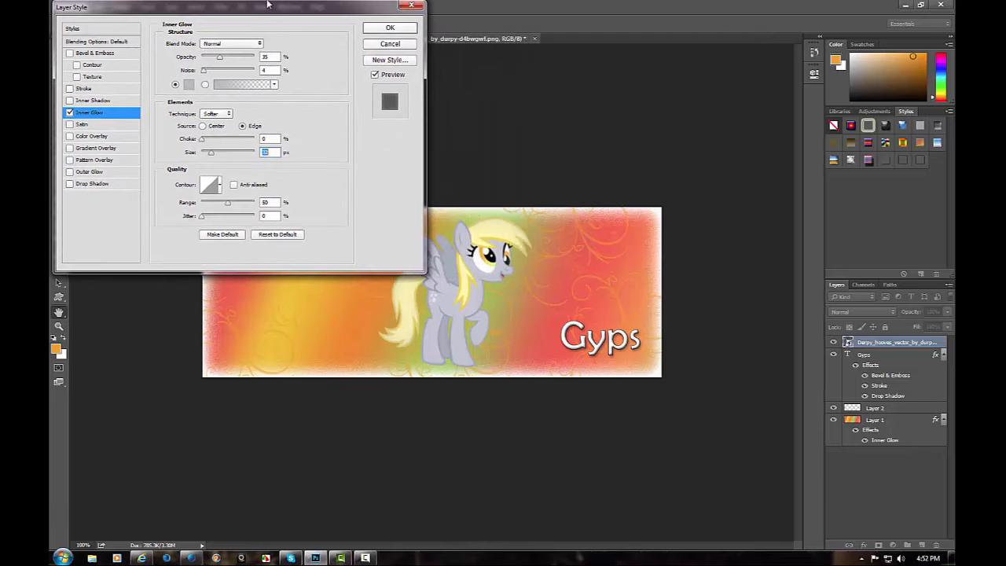
# Add an Outer Glow to the pony, sampling its coat color and lightening it to c1cbdb.
pyautogui.click(90, 173)
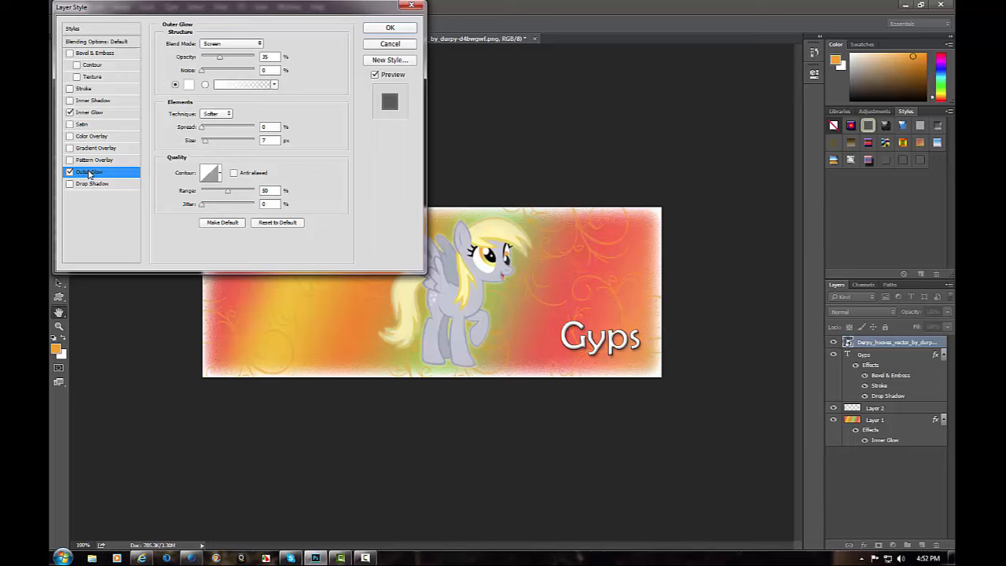
pyautogui.click(189, 85)
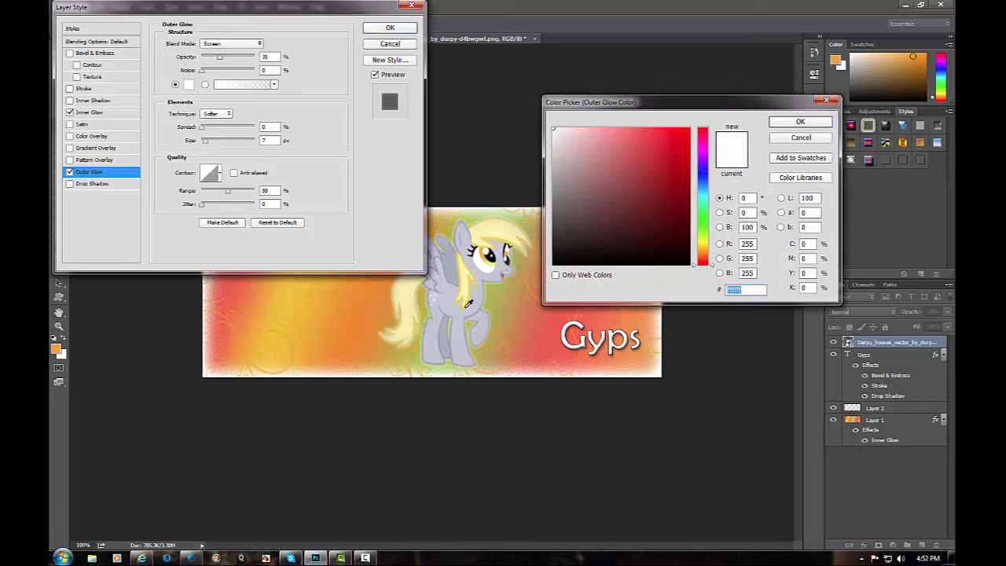
pyautogui.click(447, 327)
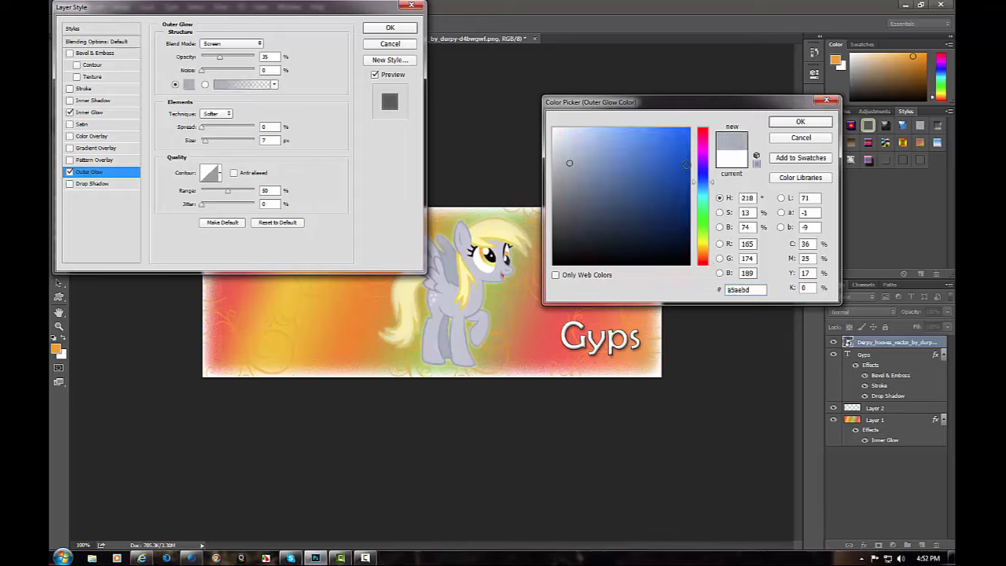
pyautogui.click(572, 147)
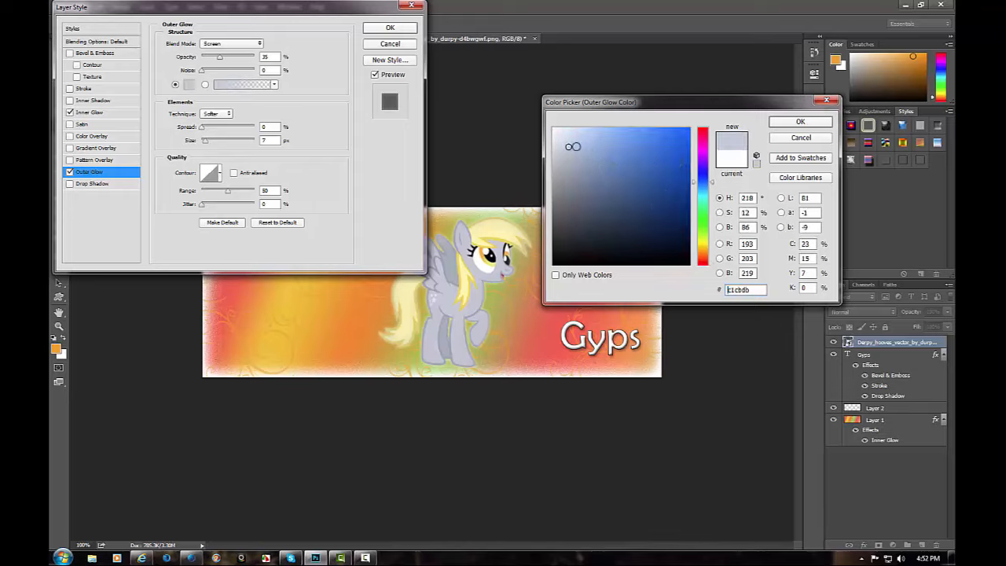
pyautogui.click(780, 124)
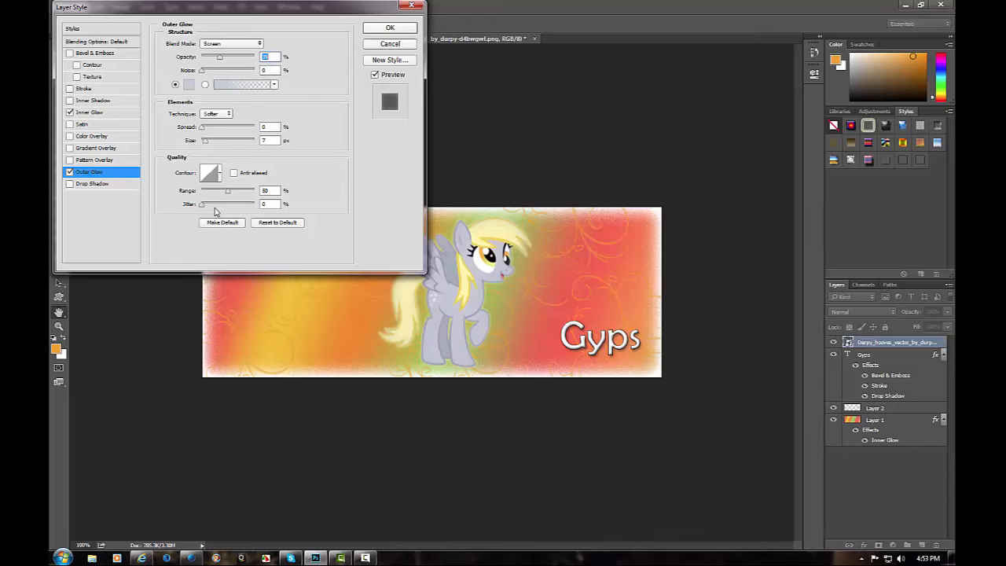
# Set the Outer Glow to Normal blend mode, 12% noise, 13% spread, 16 px size and anti-aliased, and apply the layer style.
pyautogui.moveTo(203, 144); pyautogui.dragTo(209, 144)
pyautogui.click(204, 128)
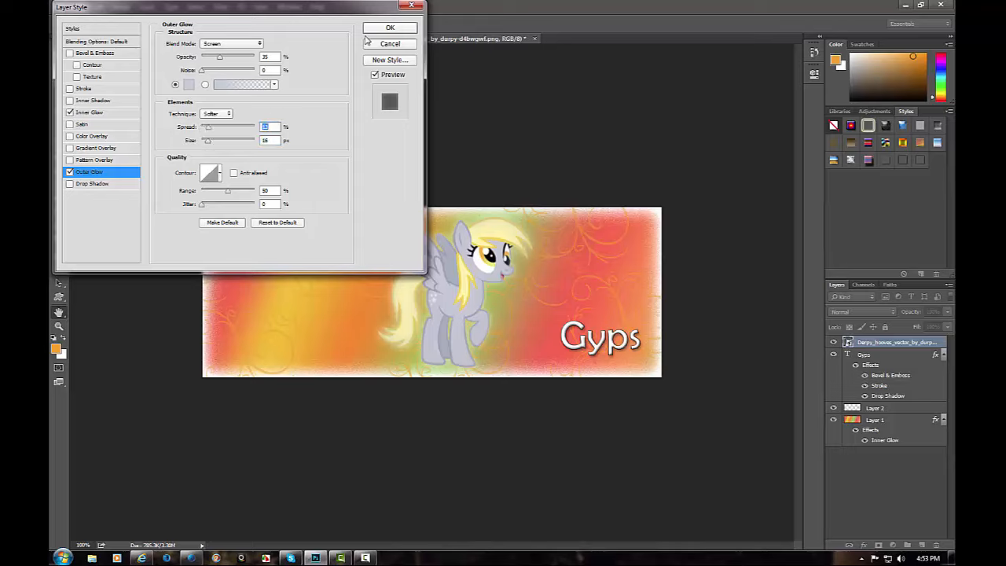
pyautogui.click(229, 43)
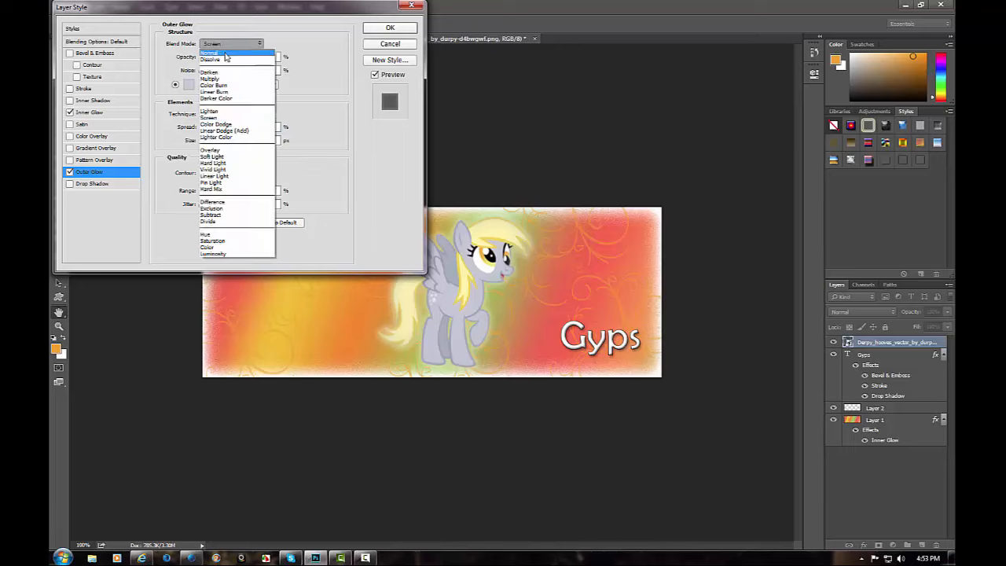
pyautogui.click(226, 45)
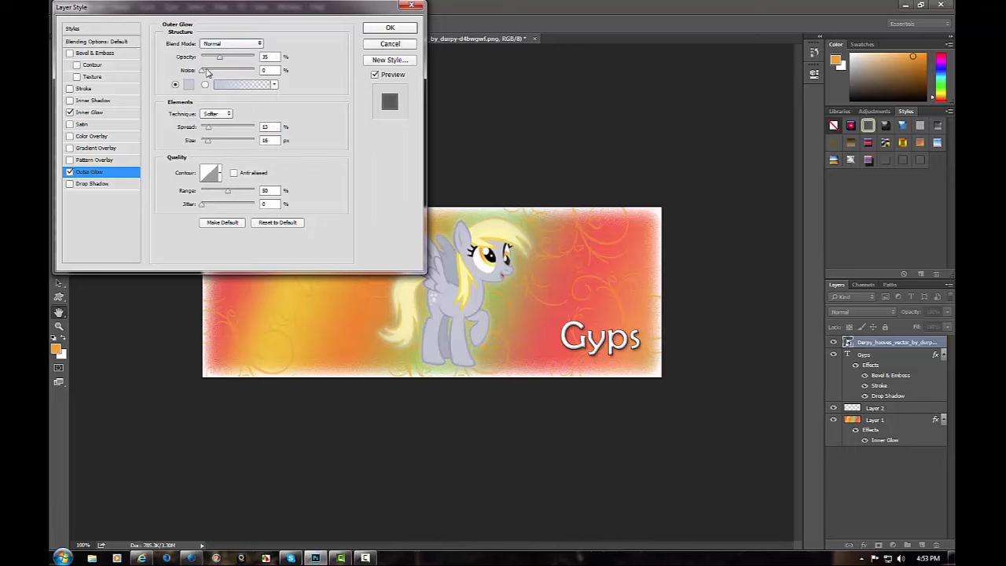
pyautogui.click(204, 73)
pyautogui.click(232, 173)
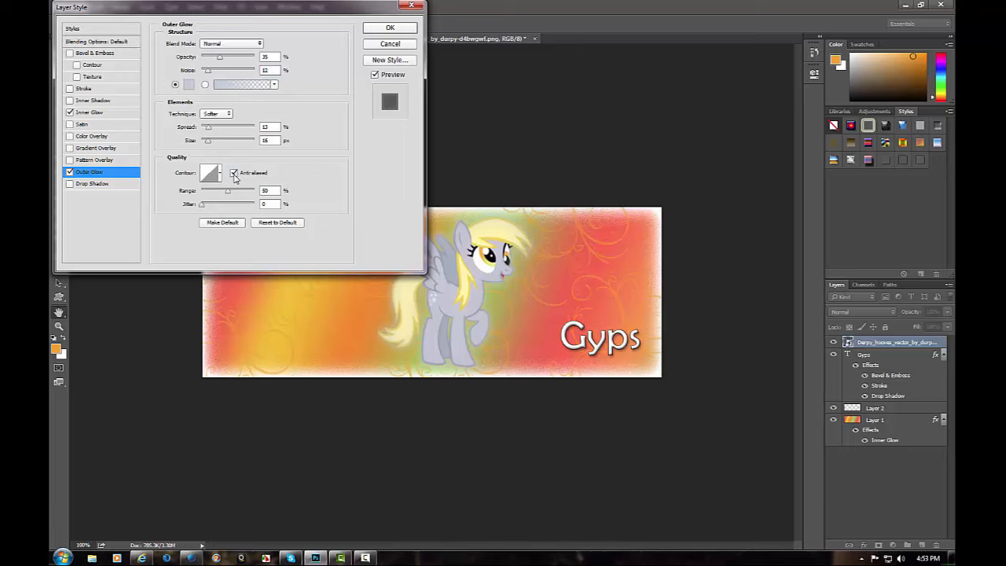
pyautogui.click(400, 29)
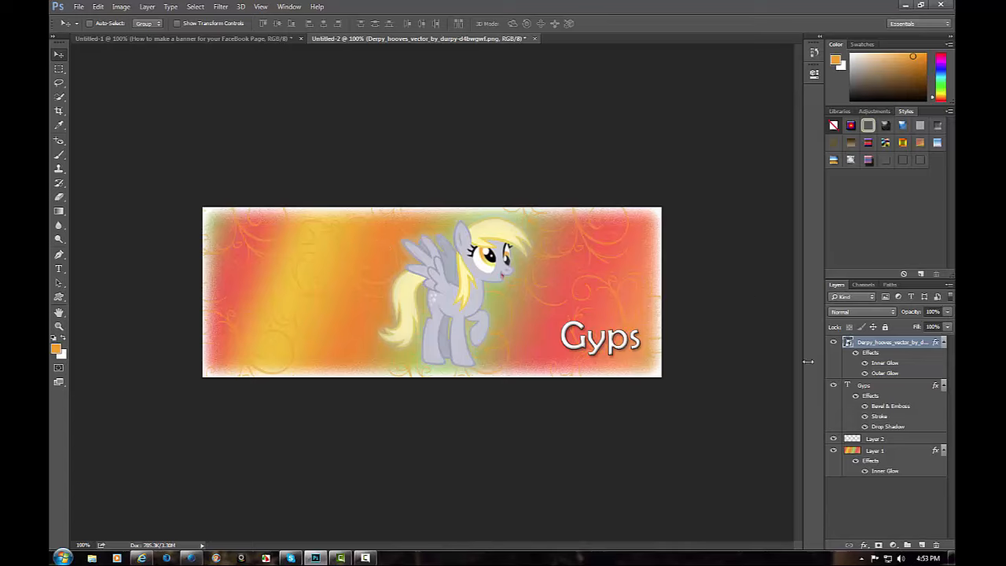
# Start a Picture Frame render on the swirl layer, Layer 2, and set its vine color to light red (255, 128, 128).
pyautogui.click(893, 440)
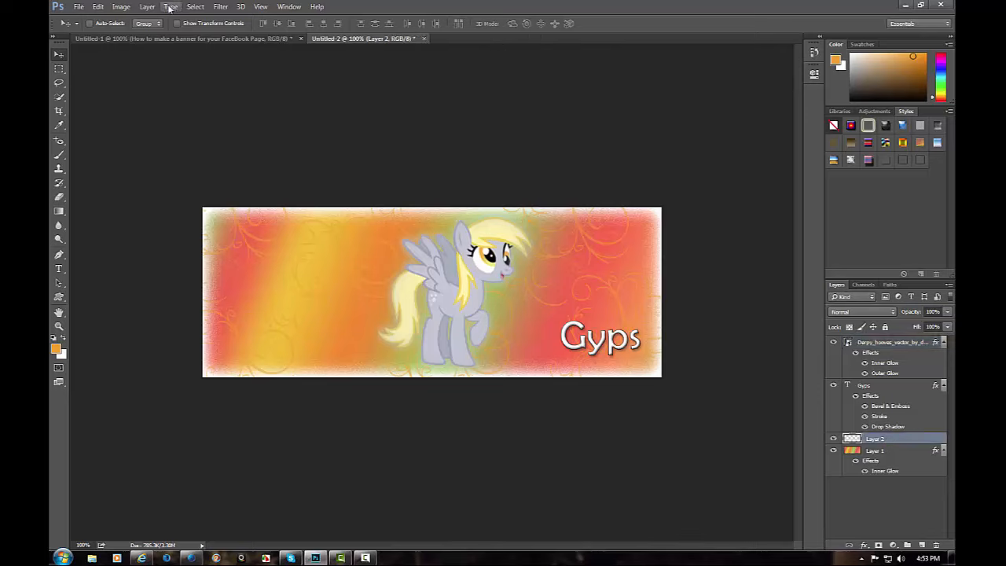
pyautogui.click(221, 7)
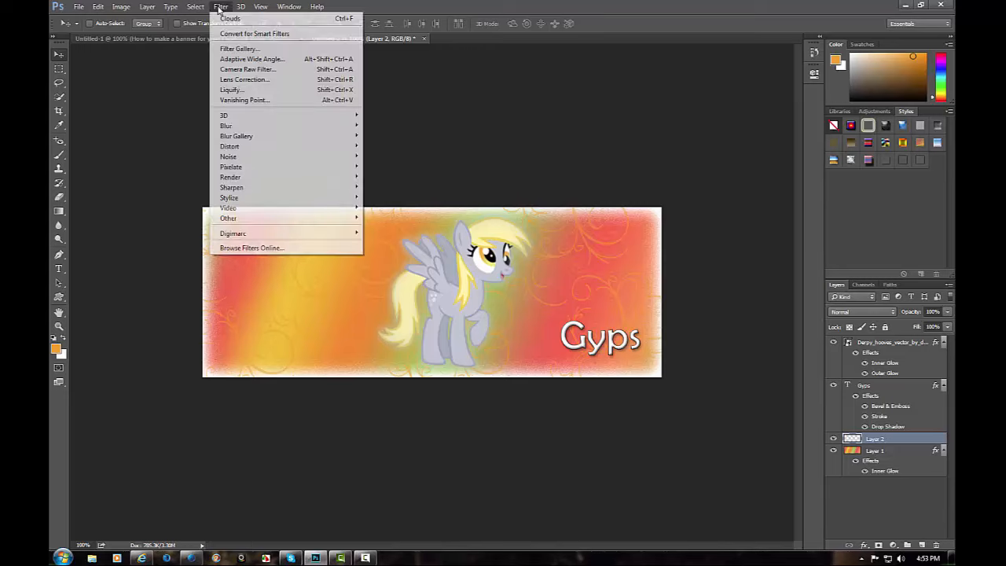
pyautogui.moveTo(267, 179)
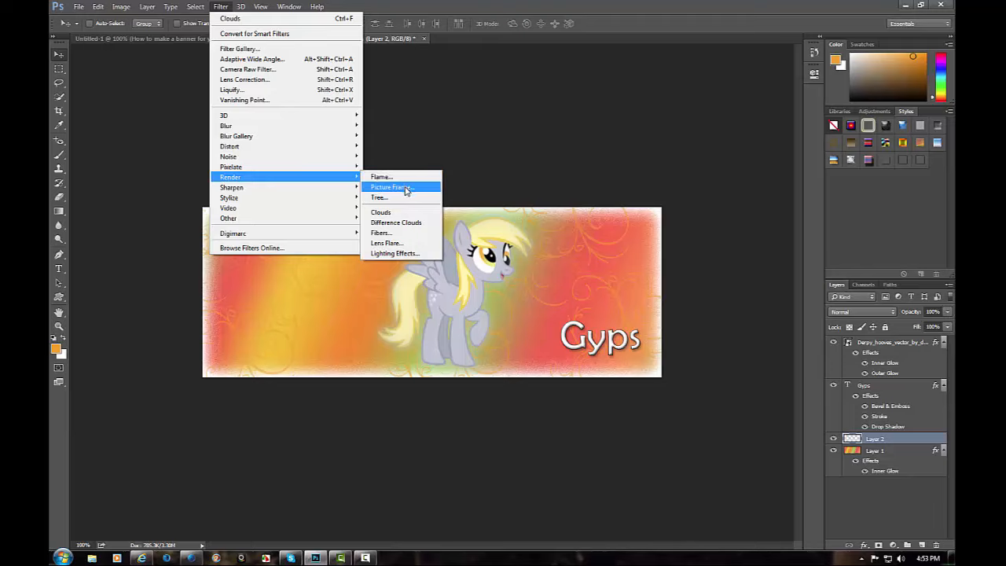
pyautogui.click(404, 190)
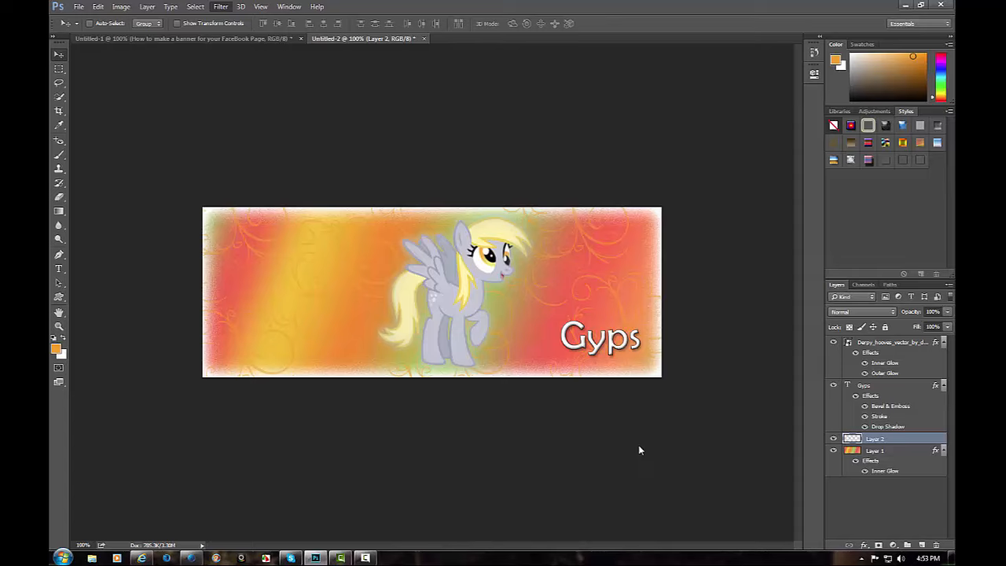
pyautogui.hotkey('ctrl', 'f')
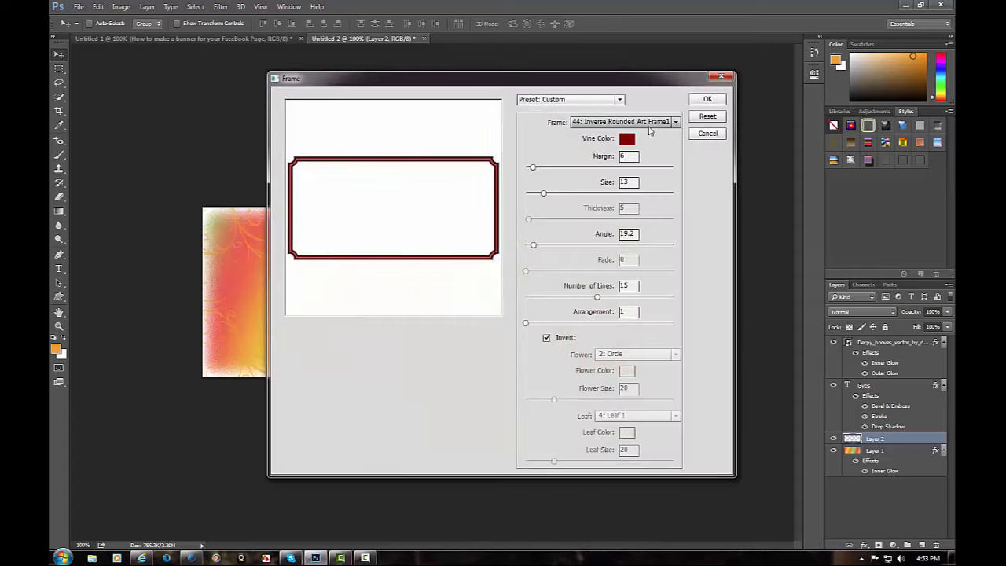
pyautogui.click(626, 139)
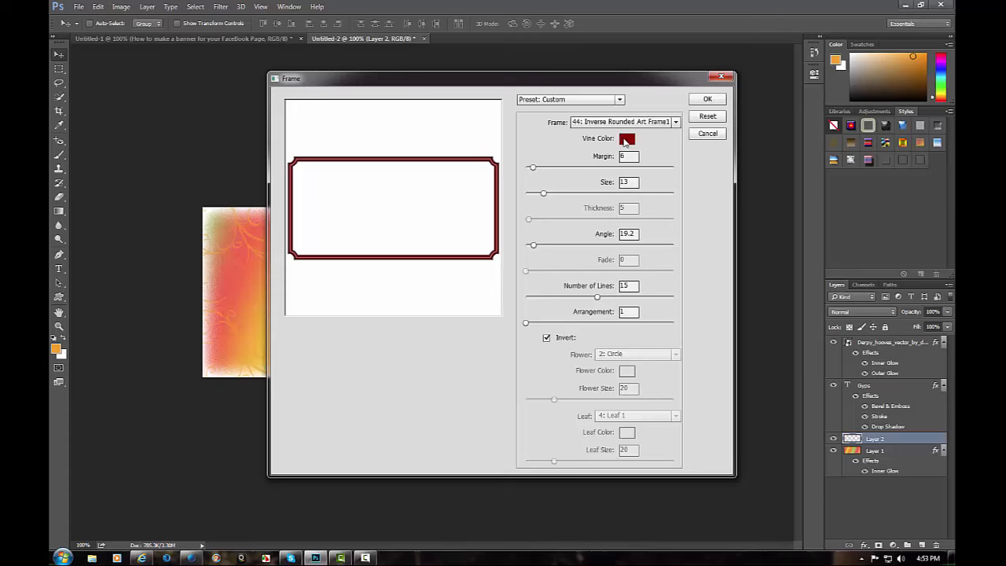
pyautogui.click(479, 116)
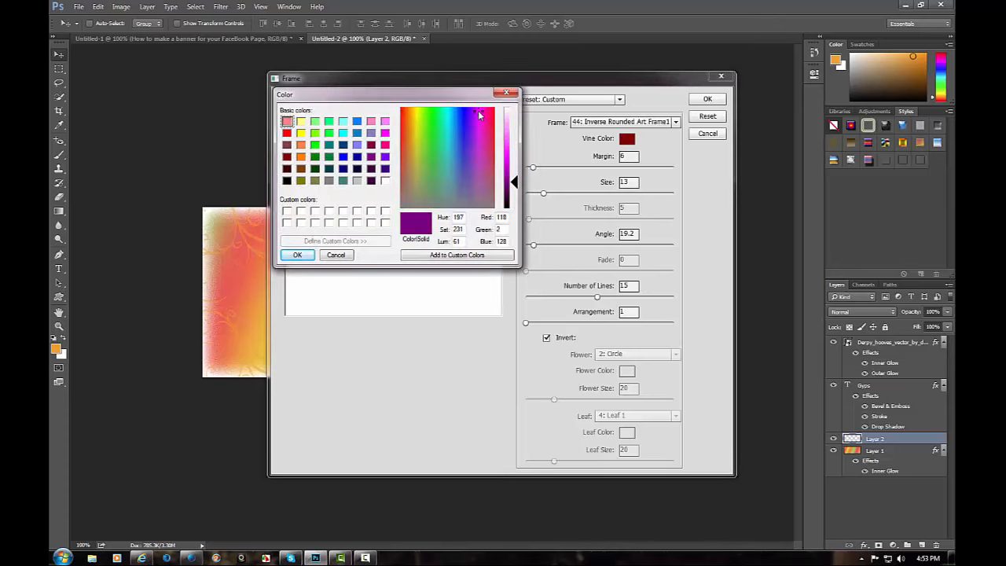
pyautogui.click(221, 266)
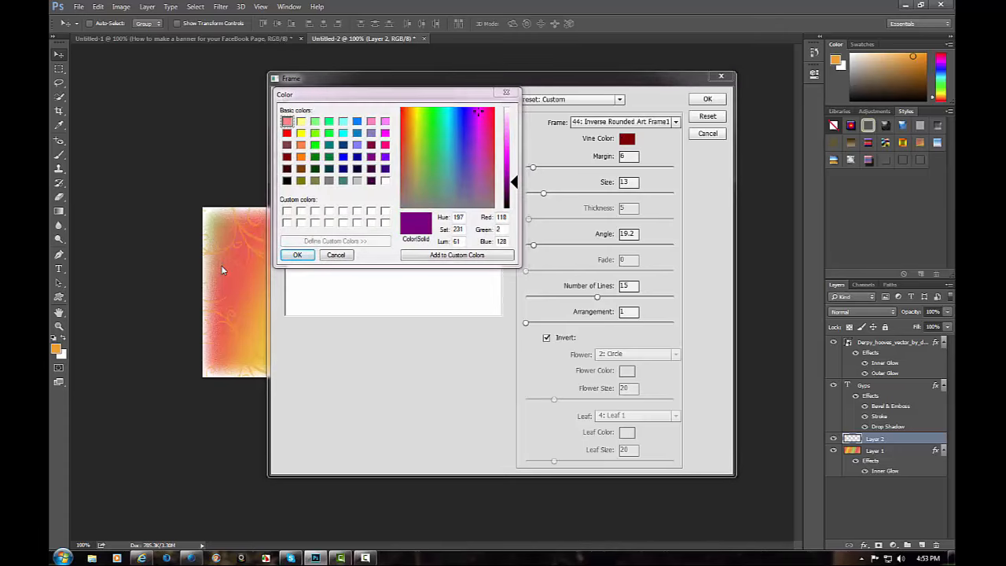
pyautogui.click(287, 122)
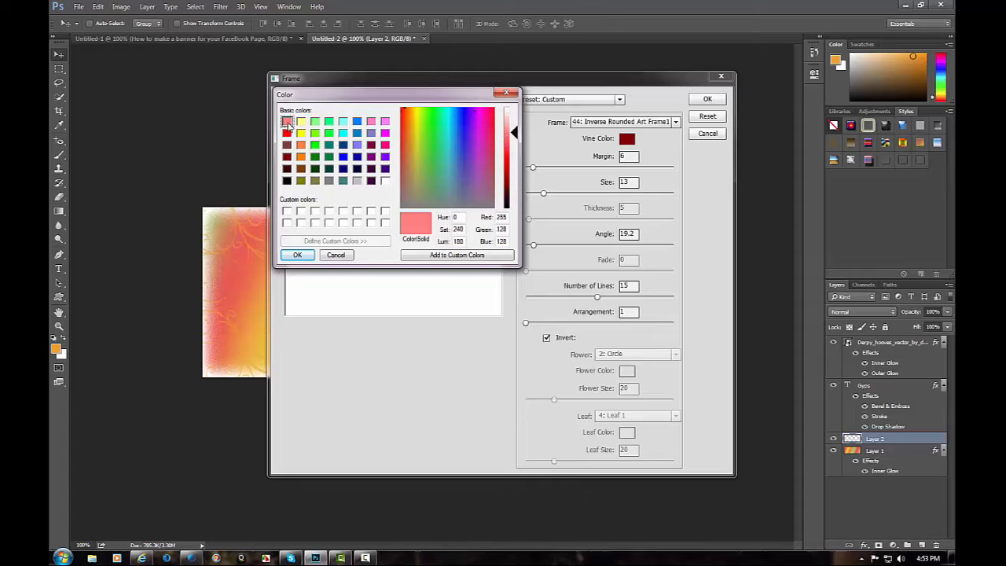
pyautogui.click(299, 255)
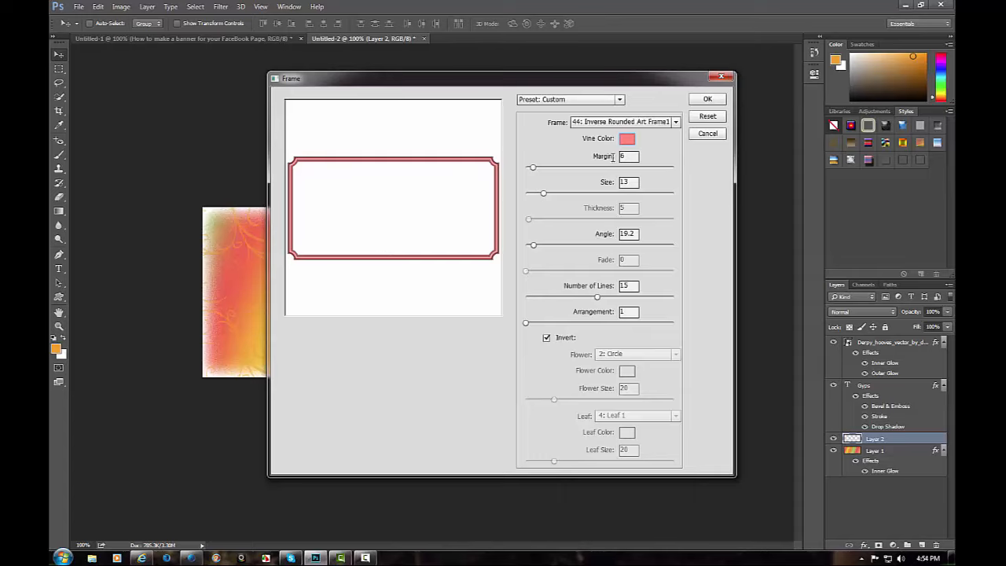
# Turn off Invert for the frame and, after trying 42: Art Frame, choose the 37: Rounded Corners style.
pyautogui.click(546, 338)
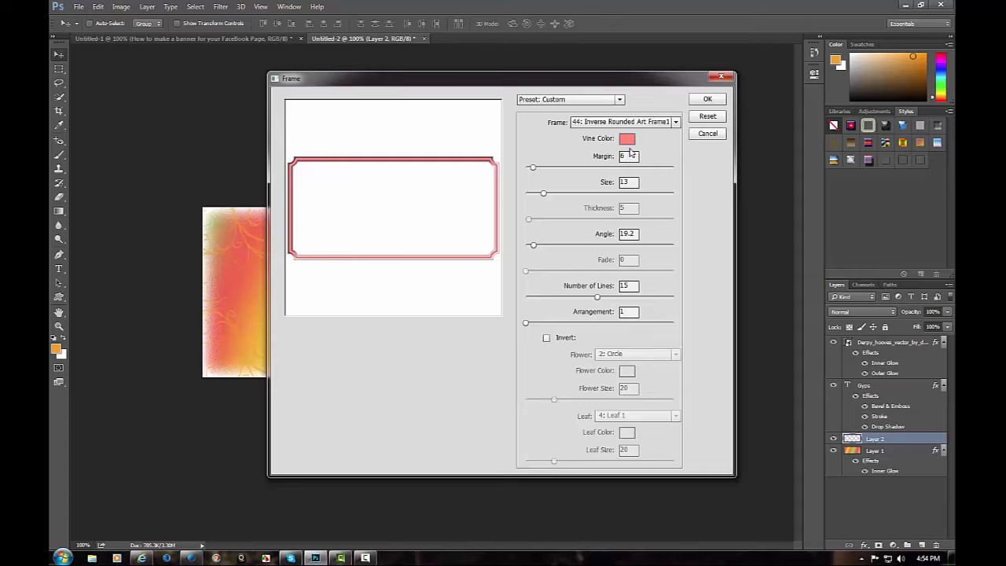
pyautogui.click(646, 123)
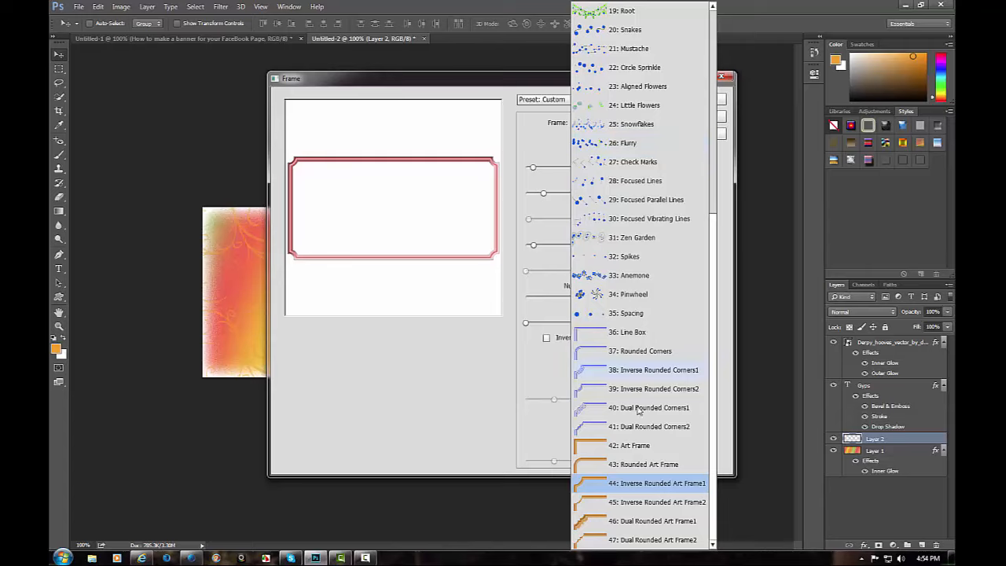
pyautogui.click(605, 445)
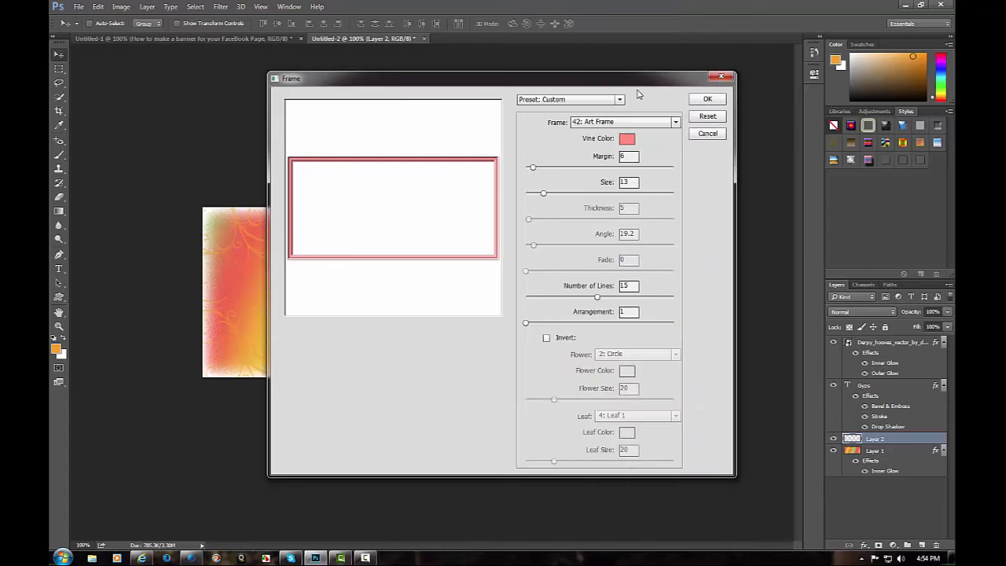
pyautogui.click(616, 121)
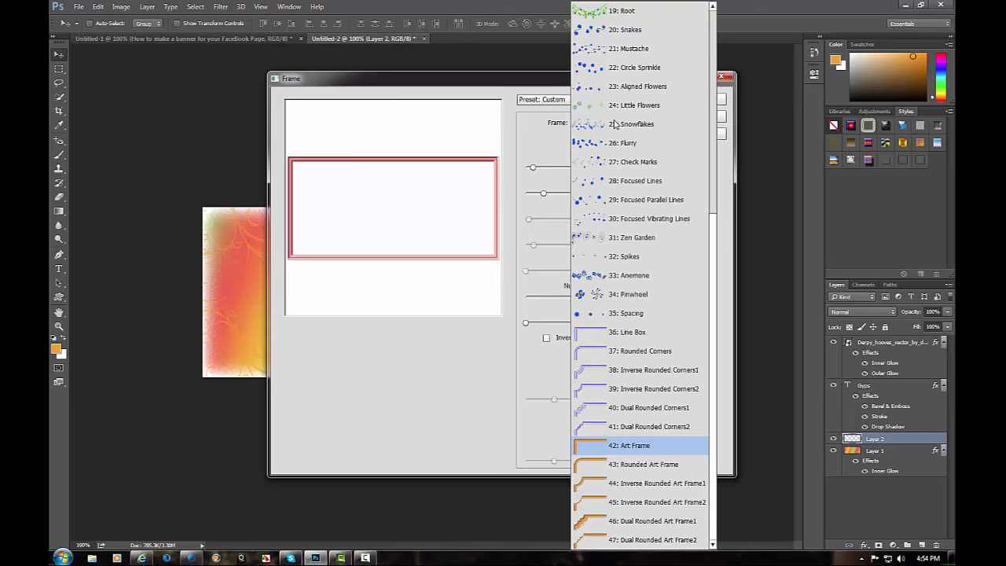
pyautogui.click(580, 354)
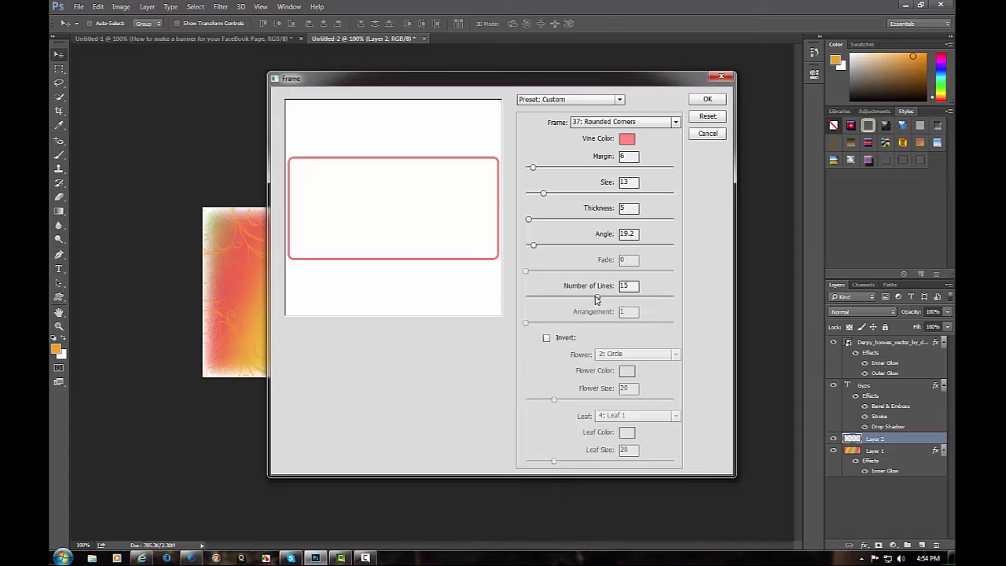
# Set the rounded frame's number of lines to 12, angle 47.7, size 18, thickness 20 and margin 1.
pyautogui.moveTo(598, 300); pyautogui.dragTo(585, 301)
pyautogui.moveTo(532, 245); pyautogui.dragTo(548, 249)
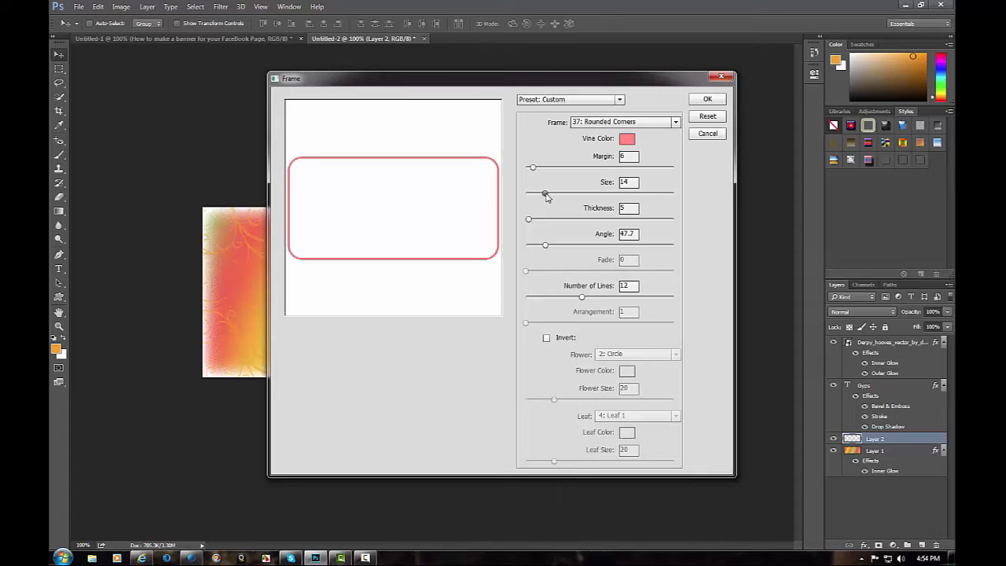
pyautogui.moveTo(544, 193); pyautogui.dragTo(551, 192)
pyautogui.click(529, 220)
pyautogui.moveTo(539, 221); pyautogui.dragTo(540, 219)
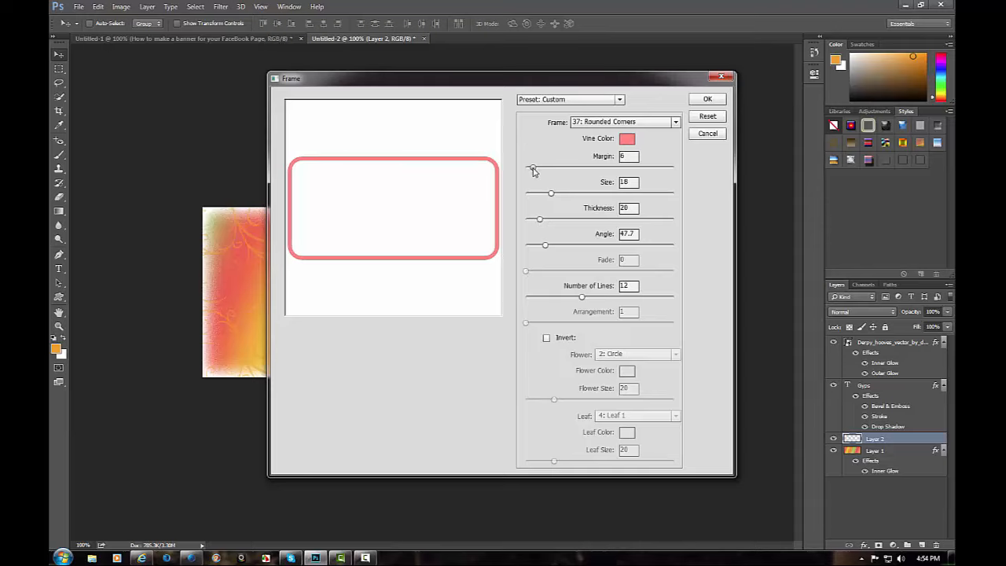
pyautogui.moveTo(532, 168); pyautogui.dragTo(526, 169)
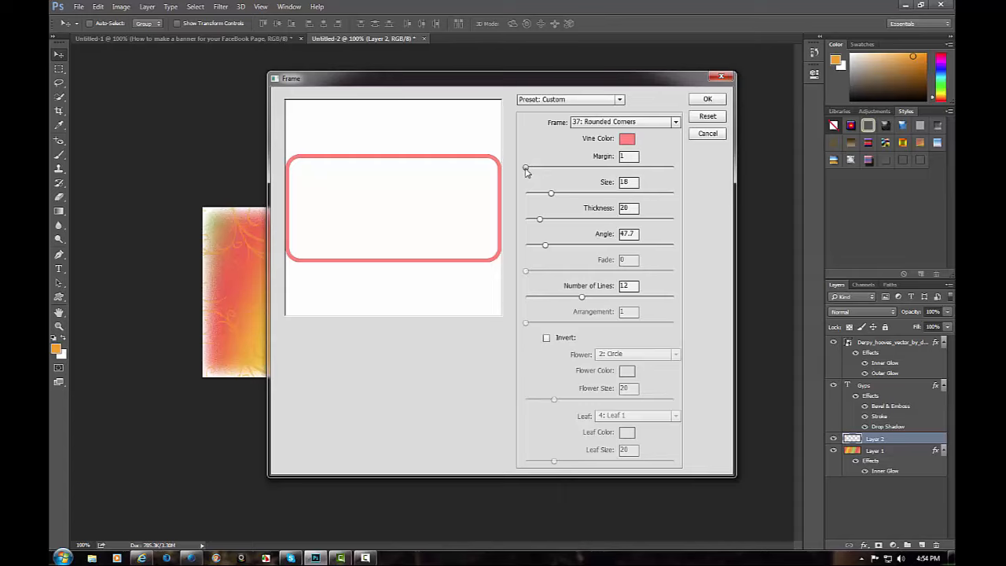
# Turn on Invert for the frame, then reduce its number of lines to 10 and its size to 15.
pyautogui.click(546, 338)
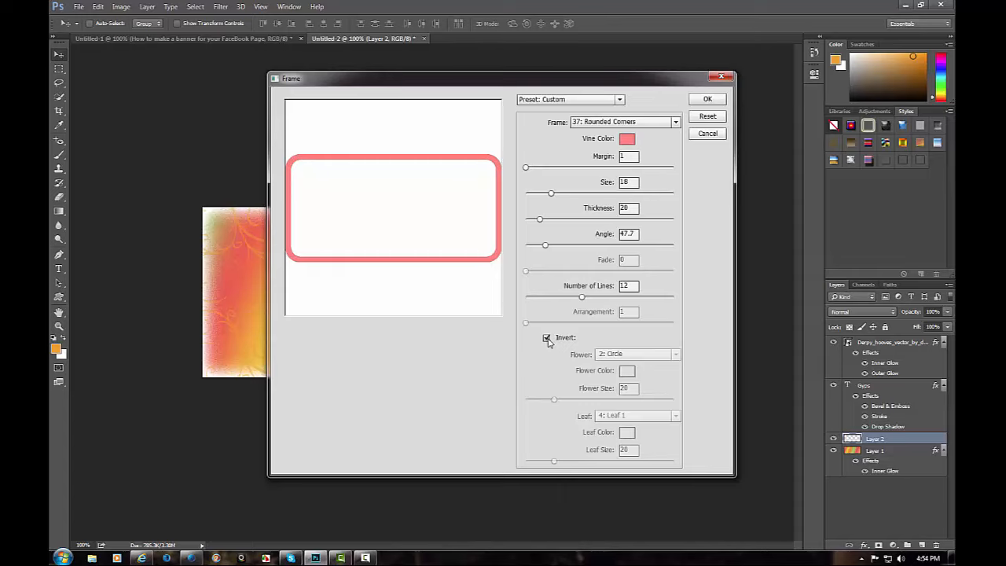
pyautogui.moveTo(582, 297); pyautogui.dragTo(571, 300)
pyautogui.moveTo(551, 195); pyautogui.dragTo(544, 197)
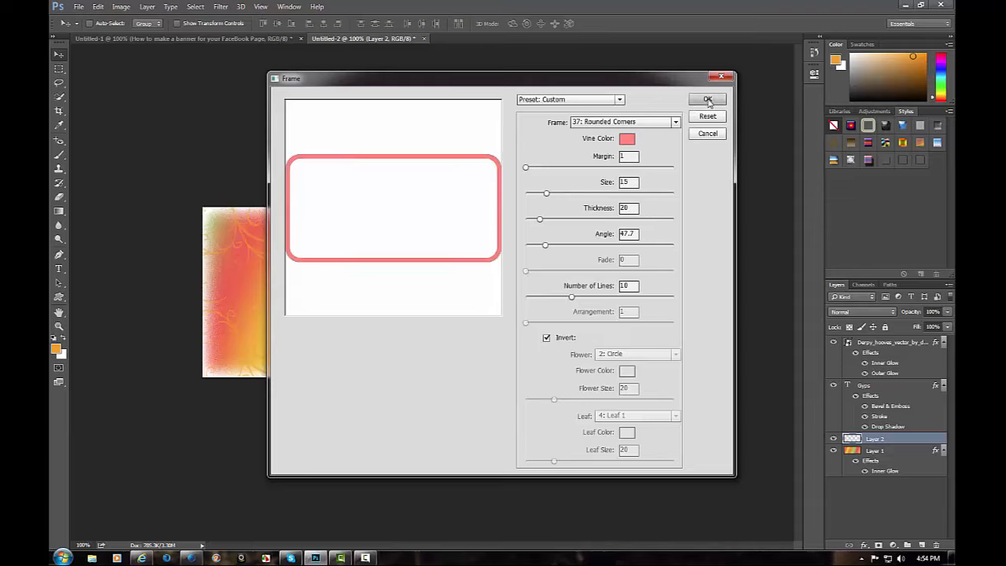
# Try a dull dark red (128, 64, 64) as the frame's vine color.
pyautogui.click(627, 141)
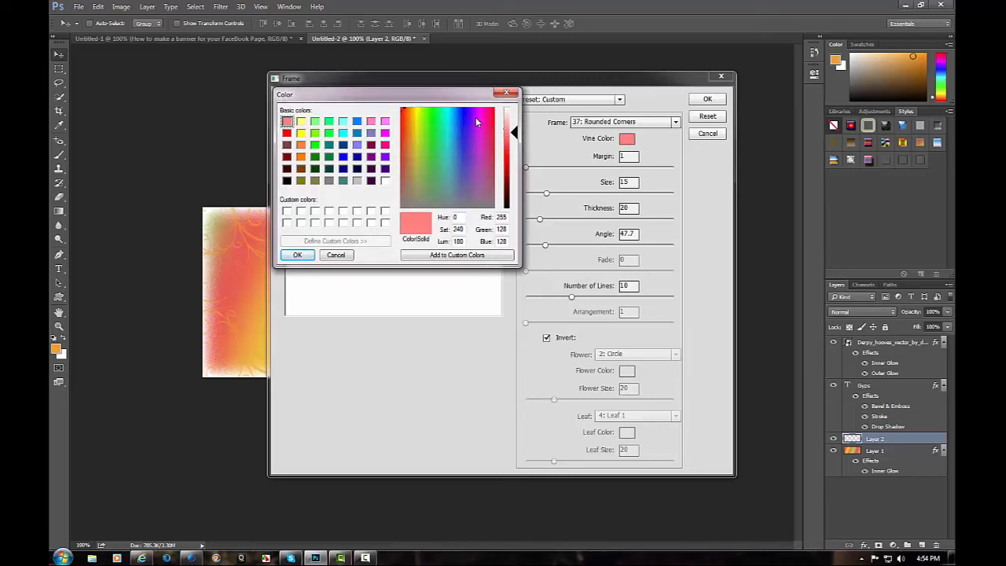
pyautogui.click(288, 145)
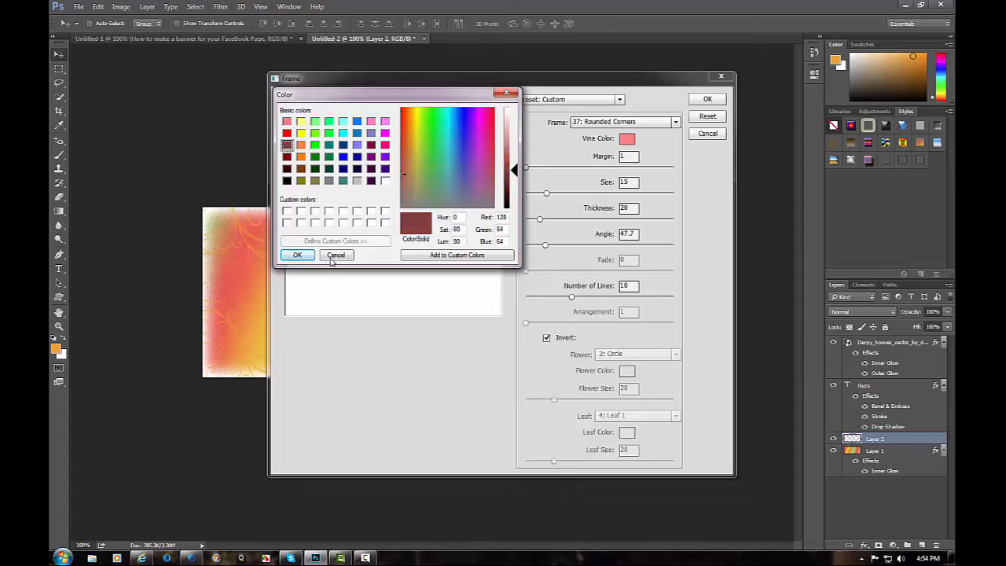
pyautogui.click(295, 256)
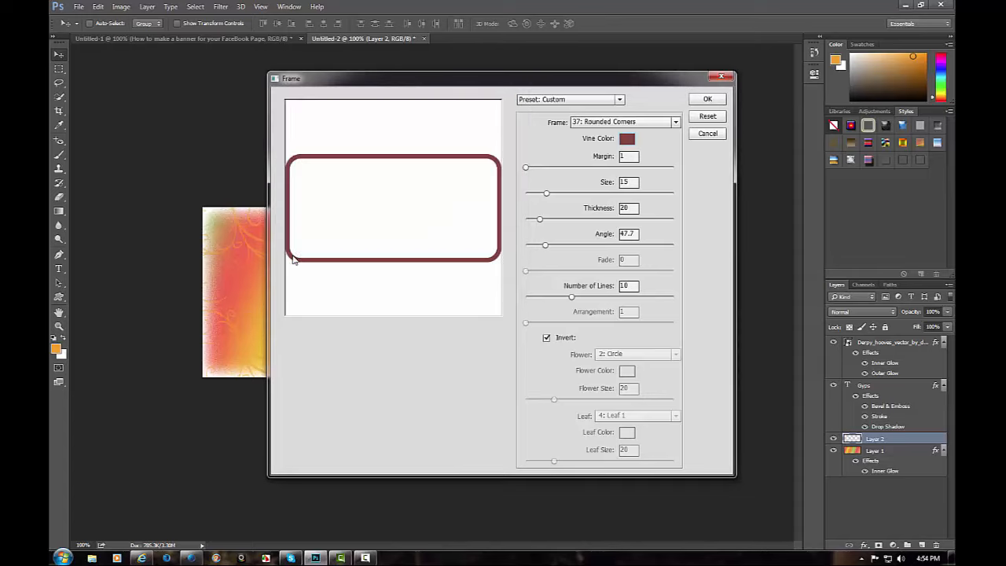
# Set the frame's vine color to orange (255, 128, 0) and render the frame onto Layer 2.
pyautogui.click(627, 140)
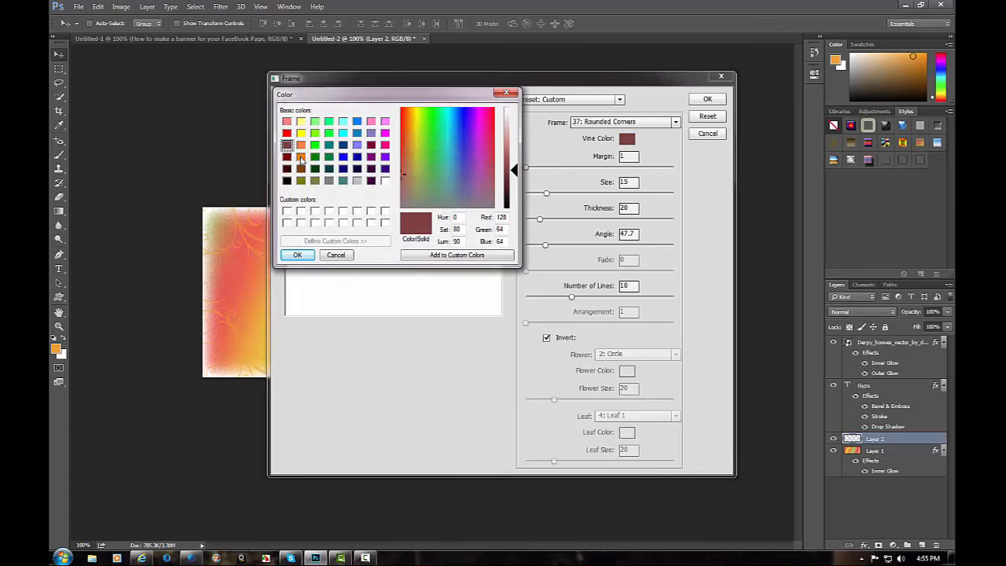
pyautogui.click(301, 157)
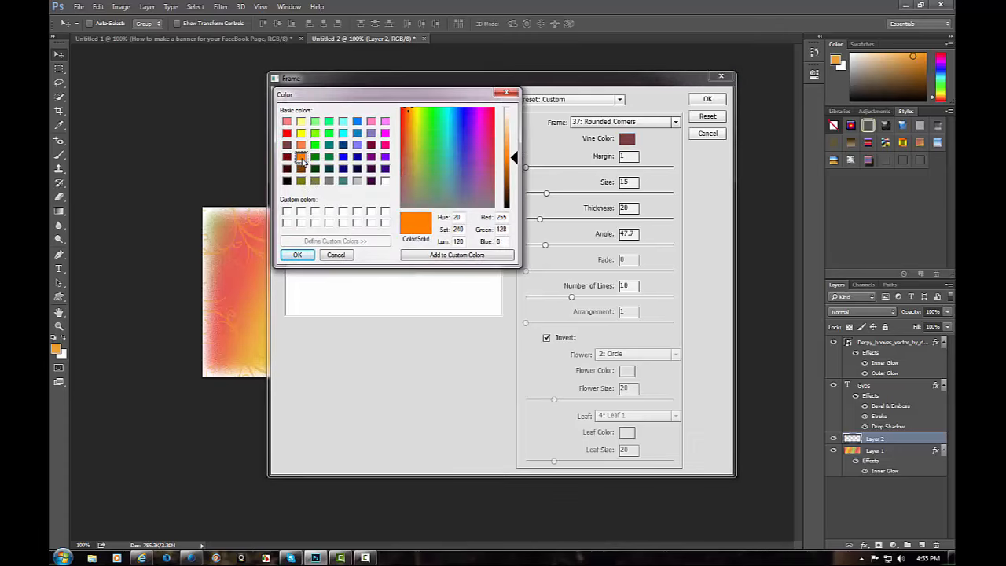
pyautogui.click(299, 255)
pyautogui.click(706, 100)
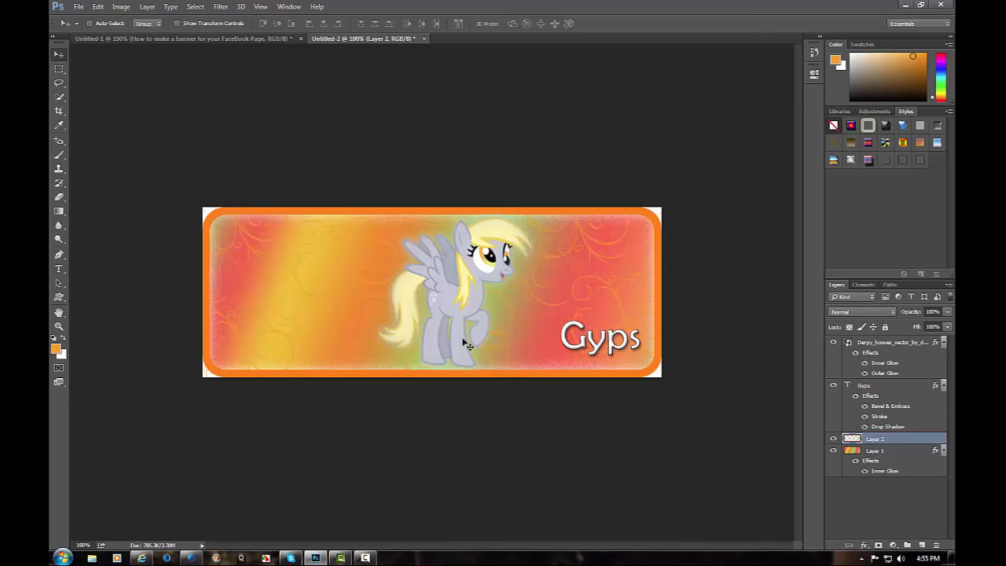
# Save the layered banner in the Pictures library as the Photoshop file "Facebook Banner- Derpy - Gyps" with Maximize Compatibility on.
pyautogui.click(78, 8)
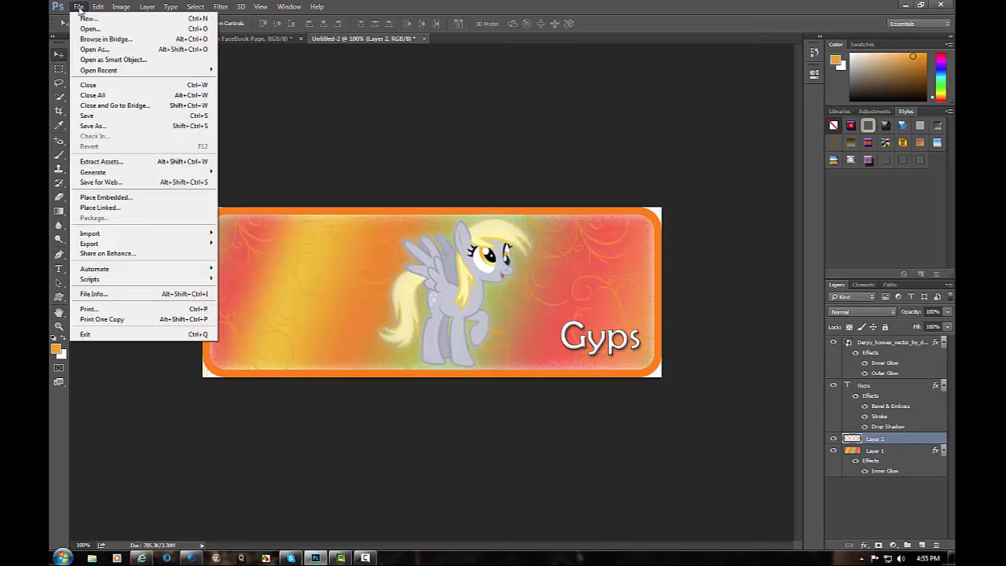
pyautogui.click(89, 127)
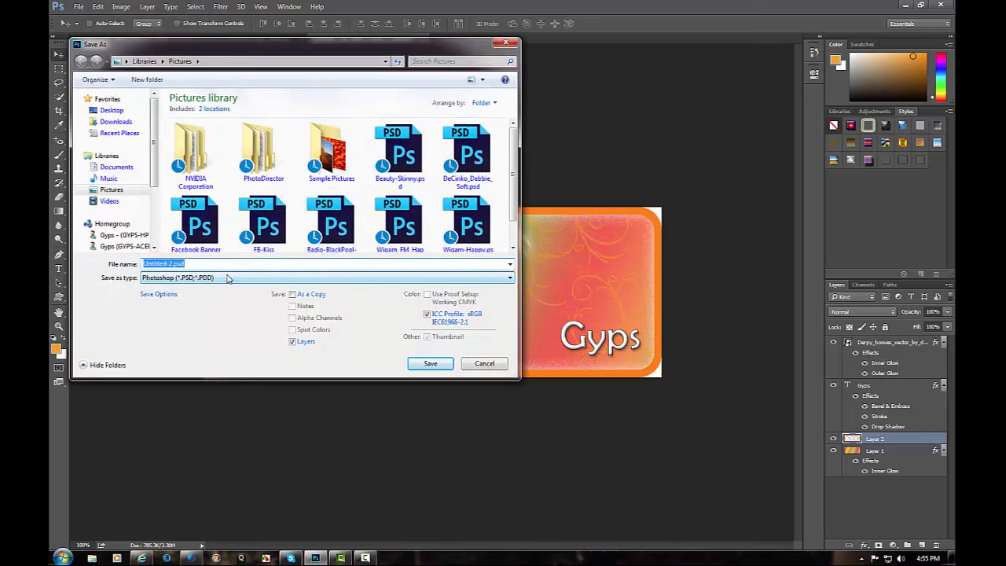
pyautogui.write('Face')
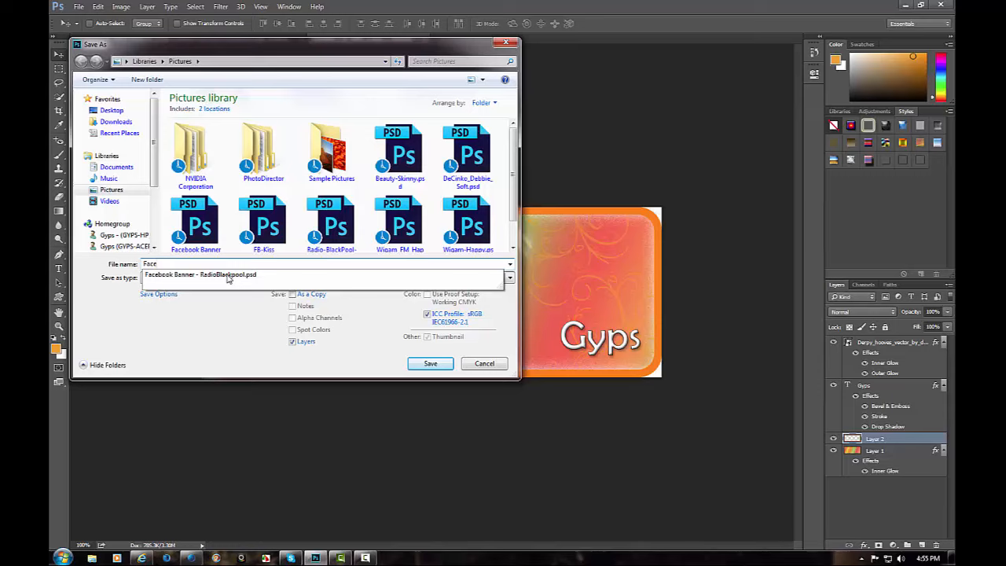
pyautogui.write('book Banner- Derp')
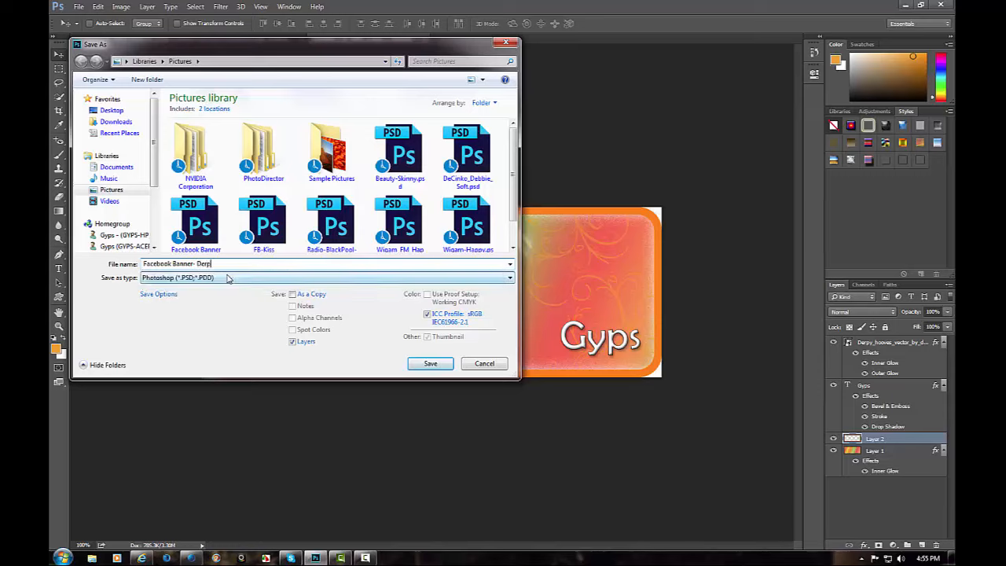
pyautogui.write('y - Gyps')
pyautogui.click(437, 366)
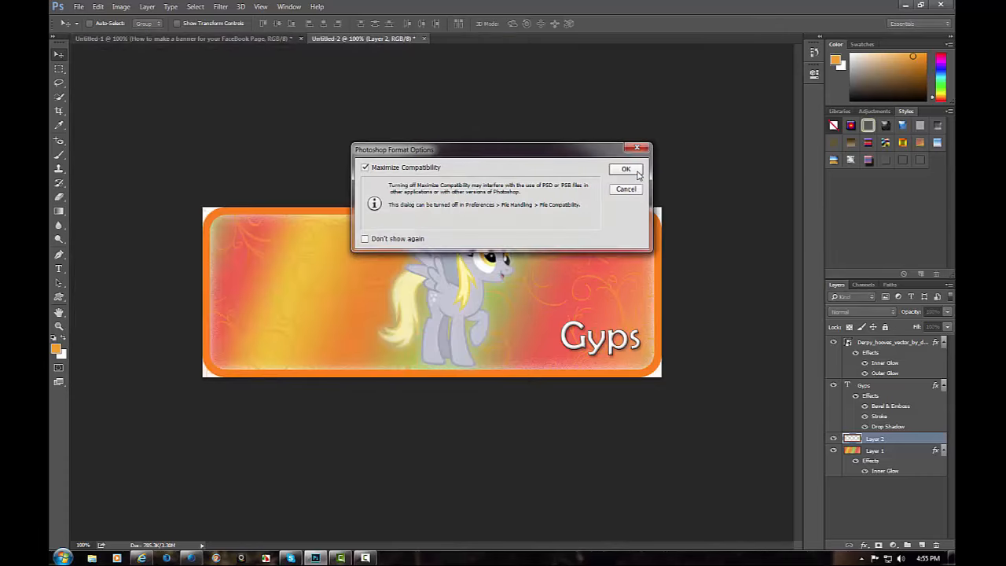
pyautogui.click(637, 171)
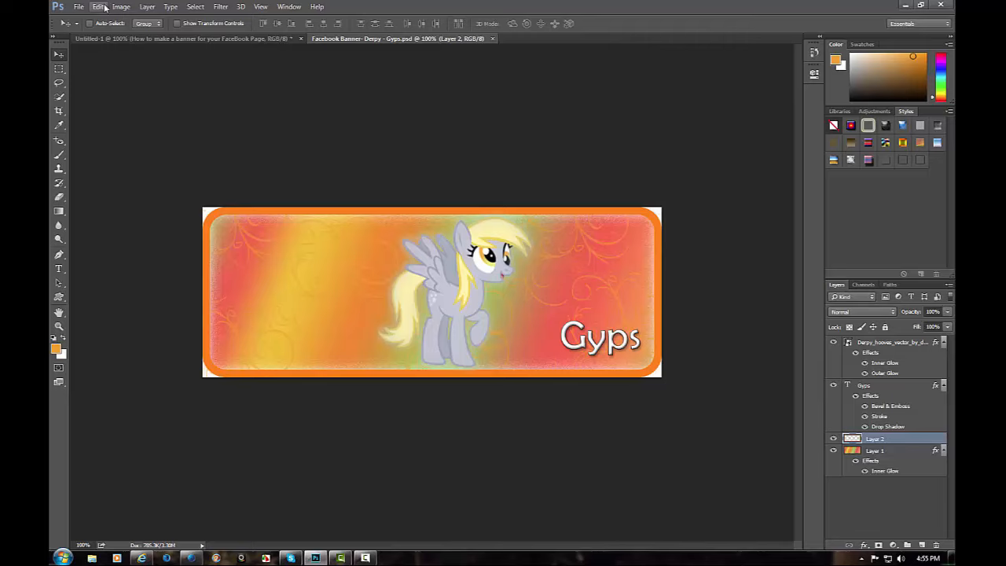
# Merge all visible layers and save the banner for web as a PNG-24 image in My Pictures under the suggested file name.
pyautogui.click(147, 6)
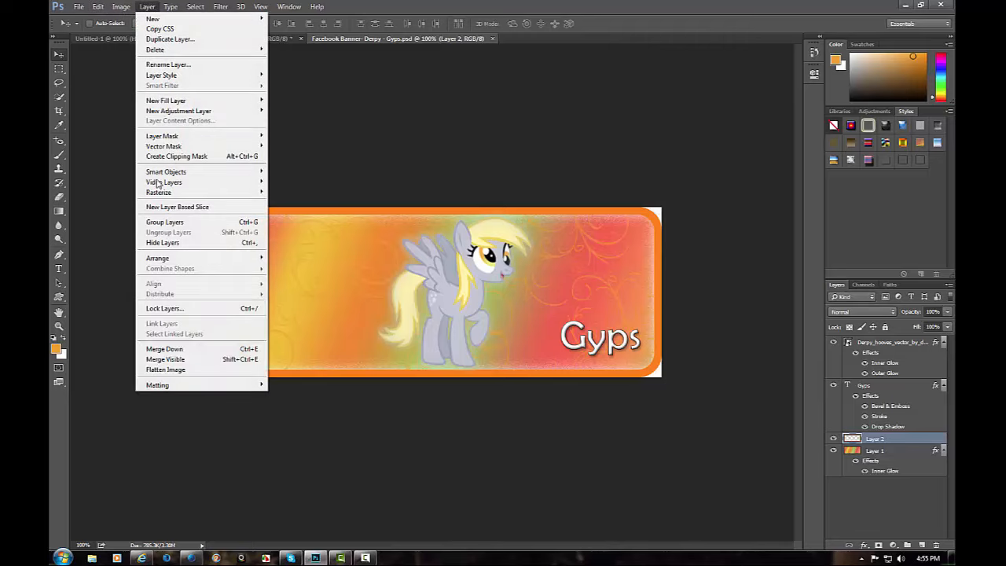
pyautogui.click(180, 360)
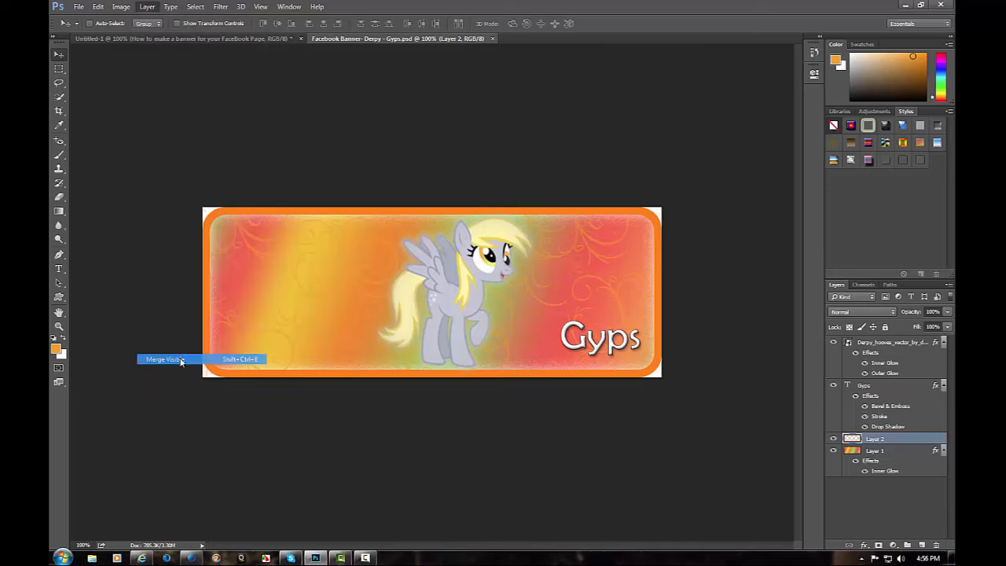
pyautogui.click(78, 6)
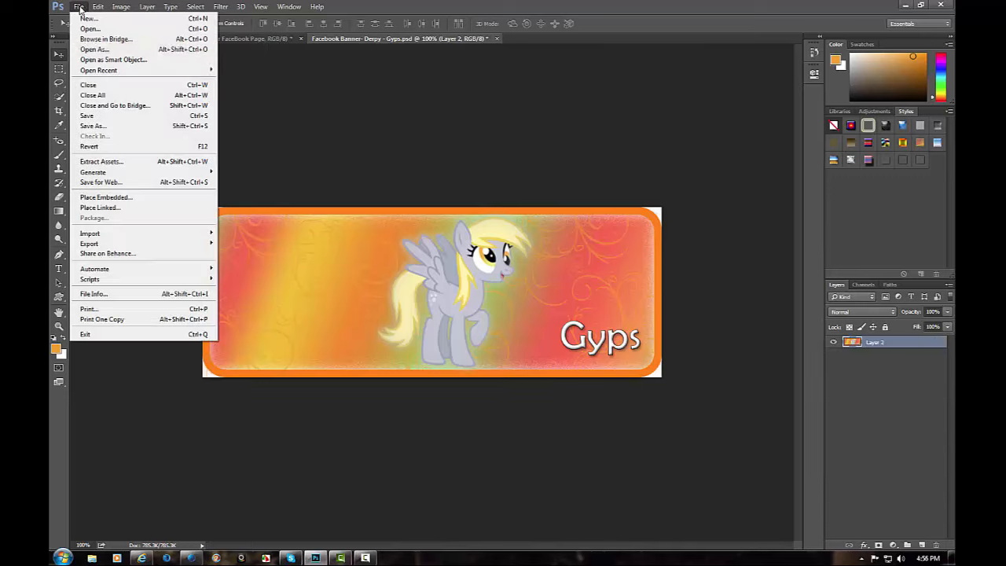
pyautogui.click(104, 182)
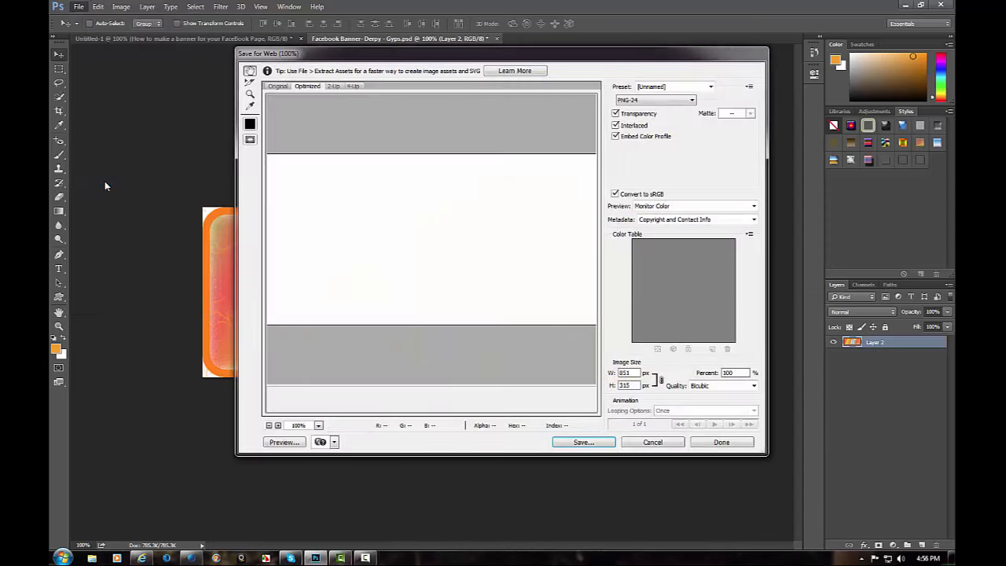
pyautogui.click(585, 442)
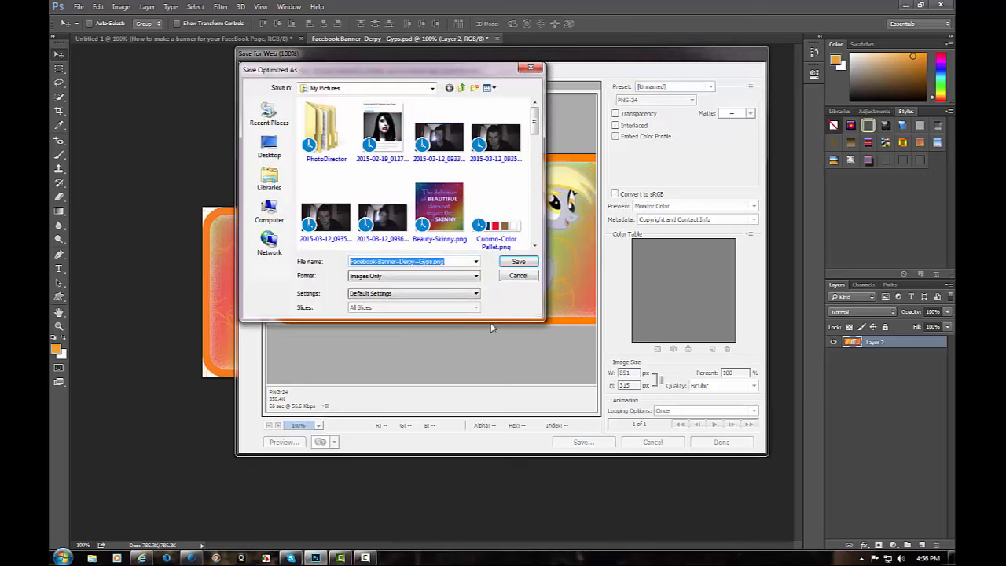
pyautogui.click(515, 261)
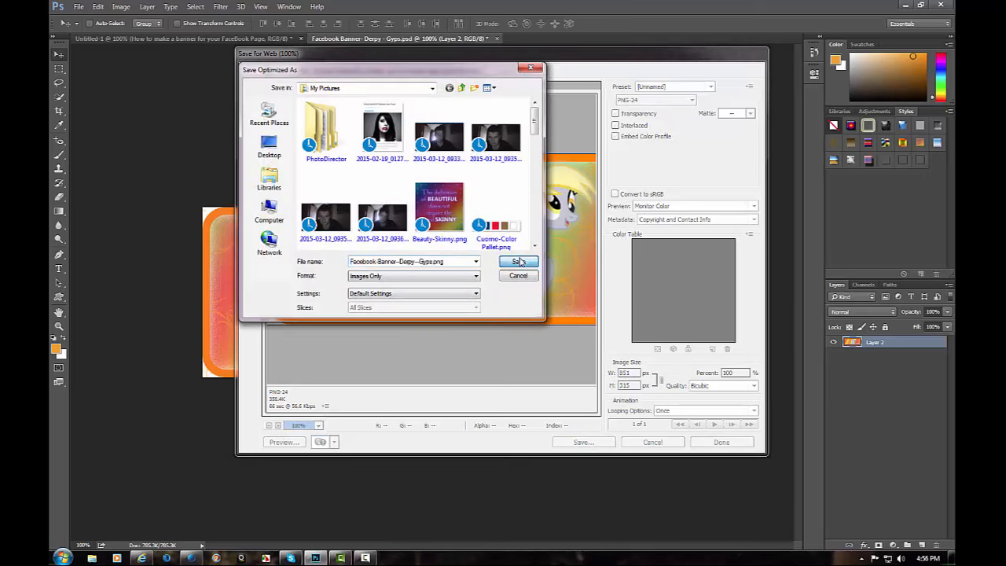